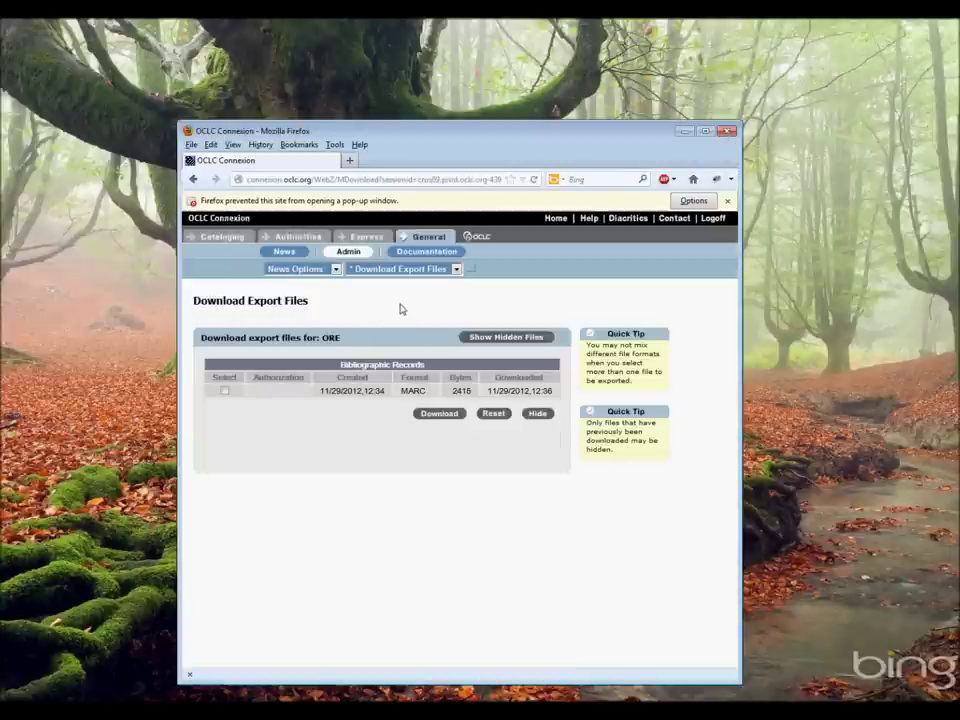
# Download the MARC bibliographic export file created 11/29/2012,12:34 and save it as Export.dat.
pyautogui.click(224, 390)
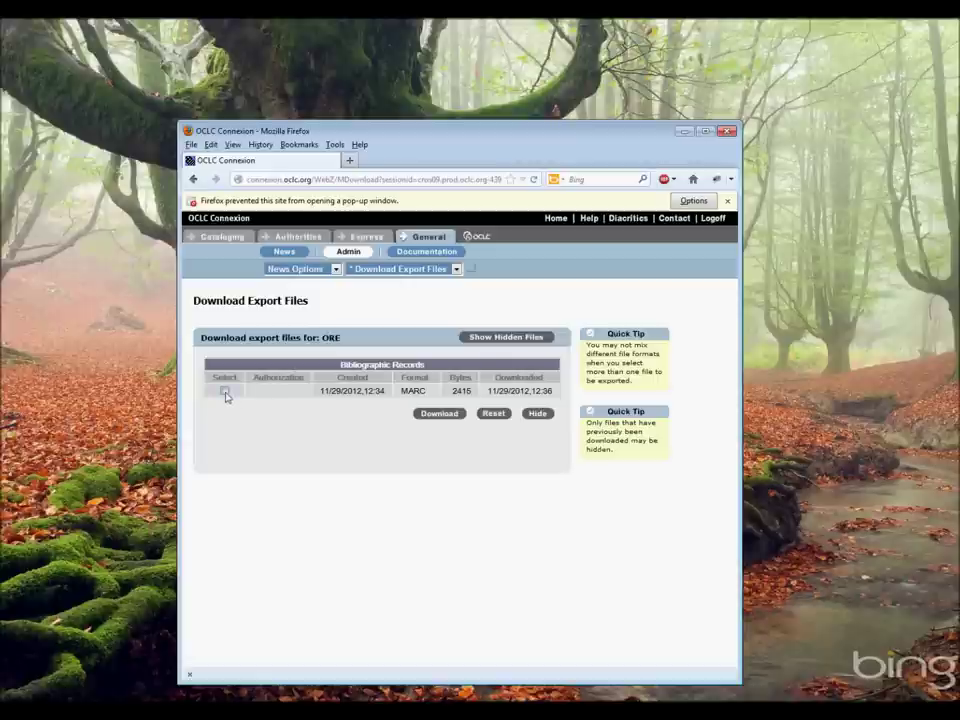
pyautogui.click(432, 415)
pyautogui.click(504, 408)
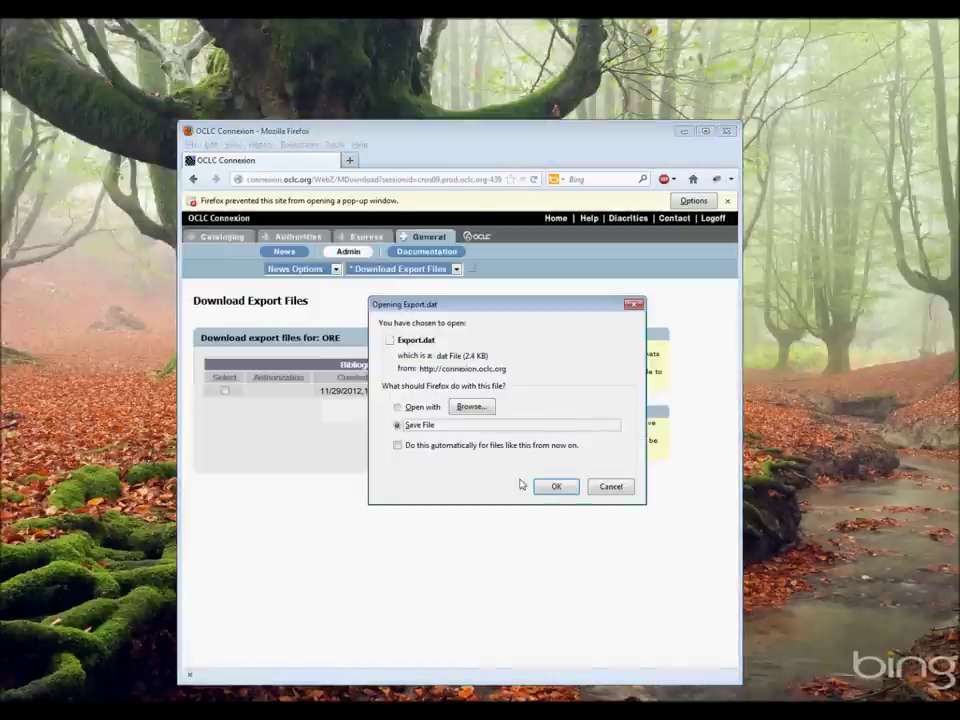
pyautogui.click(556, 487)
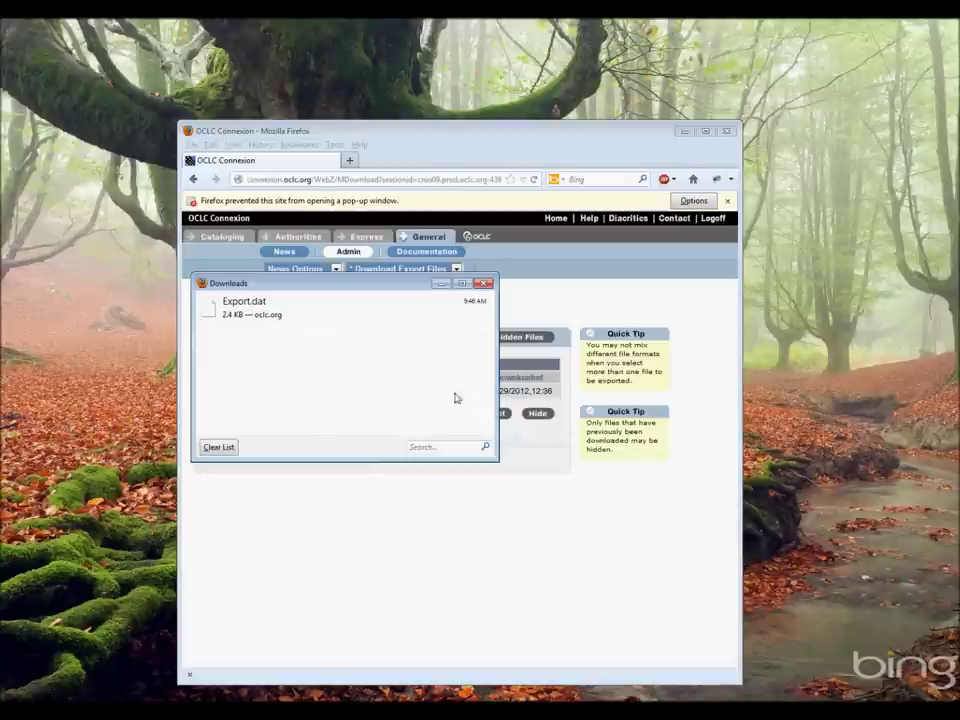
# Put a copy of the downloaded Export.dat on the desktop, to the side of the MarcEdit window.
pyautogui.rightClick(285, 315)
pyautogui.click(326, 336)
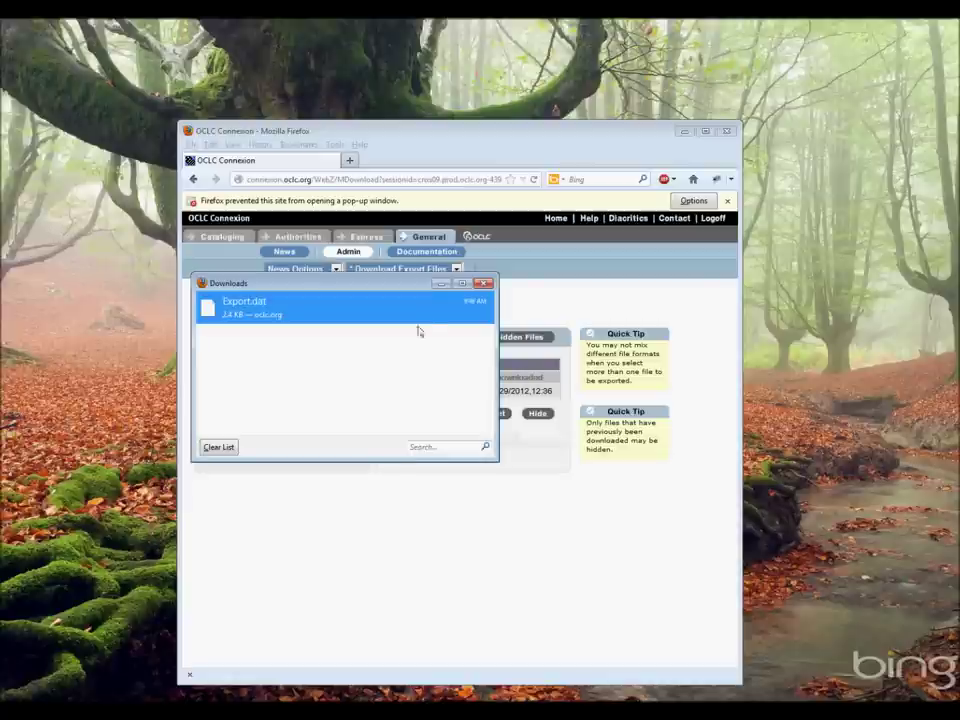
pyautogui.click(489, 284)
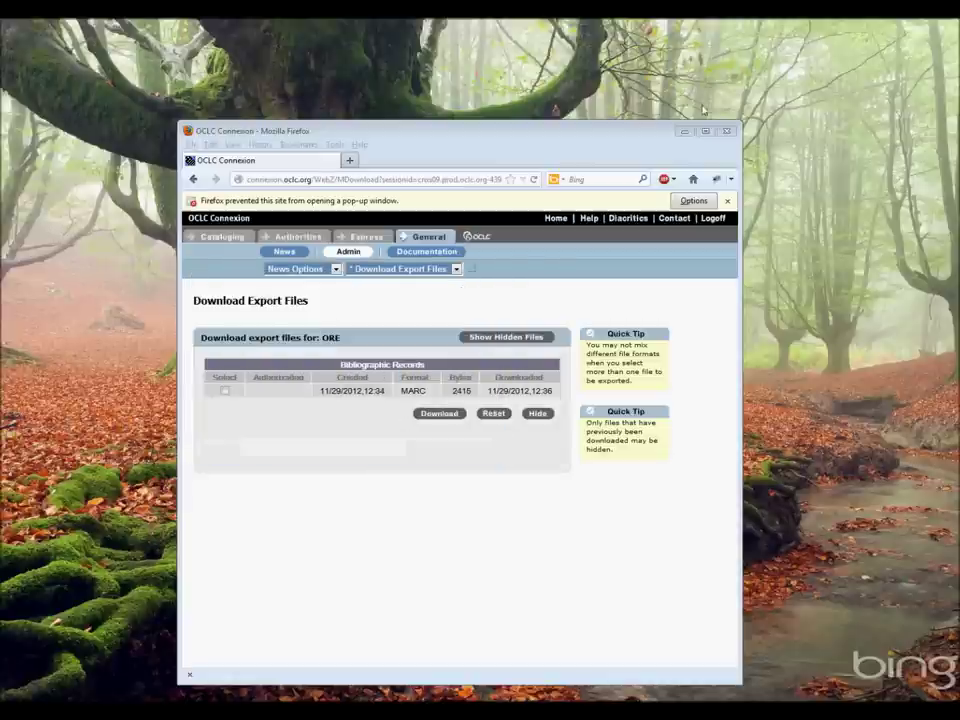
pyautogui.click(683, 132)
pyautogui.rightClick(162, 212)
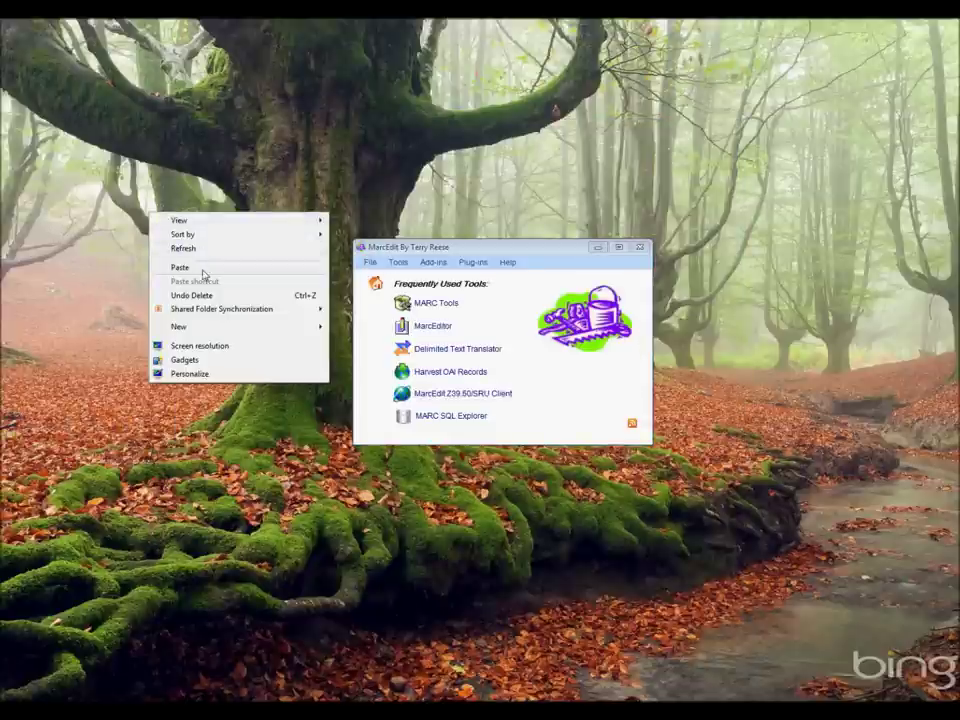
pyautogui.click(205, 266)
pyautogui.moveTo(162, 237); pyautogui.dragTo(212, 296)
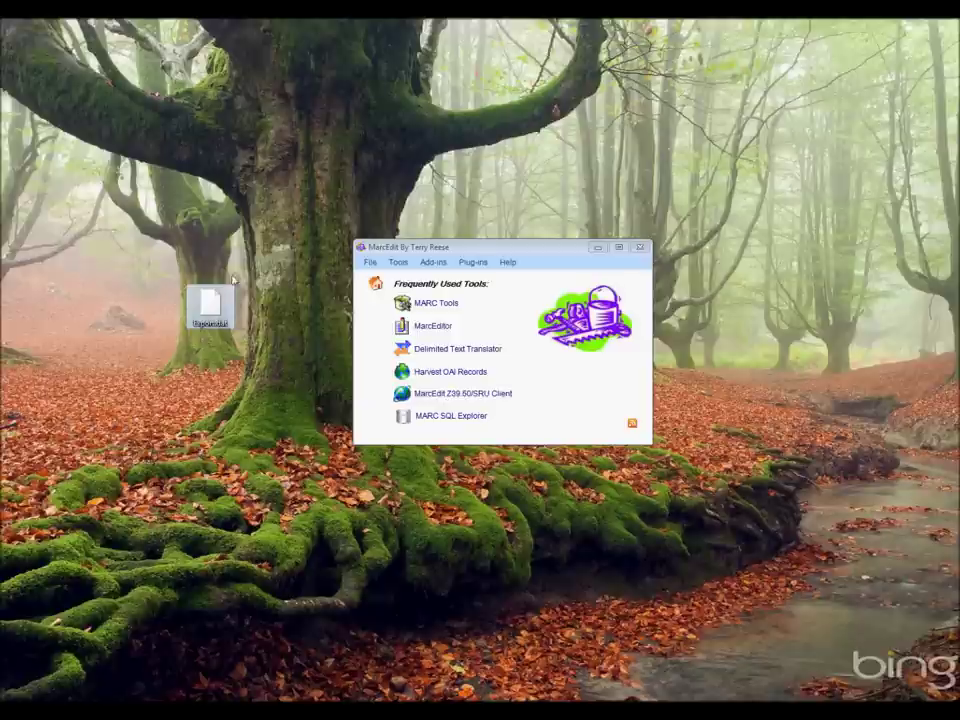
# Duplicate Export.dat on the desktop and open the copy's name for editing.
pyautogui.rightClick(221, 318)
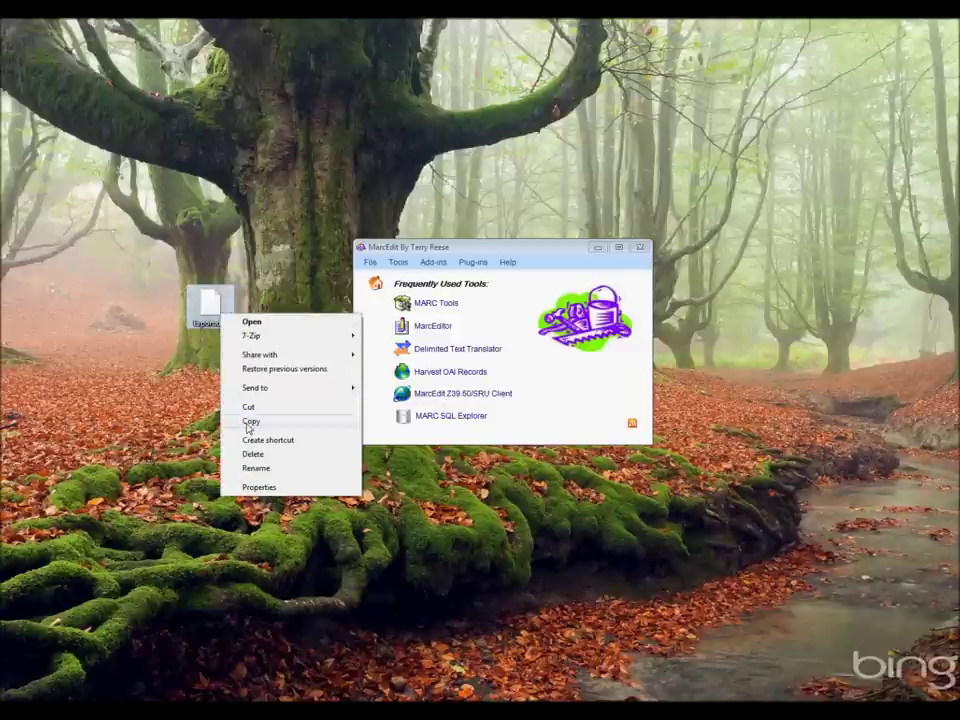
pyautogui.click(251, 420)
pyautogui.rightClick(213, 433)
pyautogui.click(245, 487)
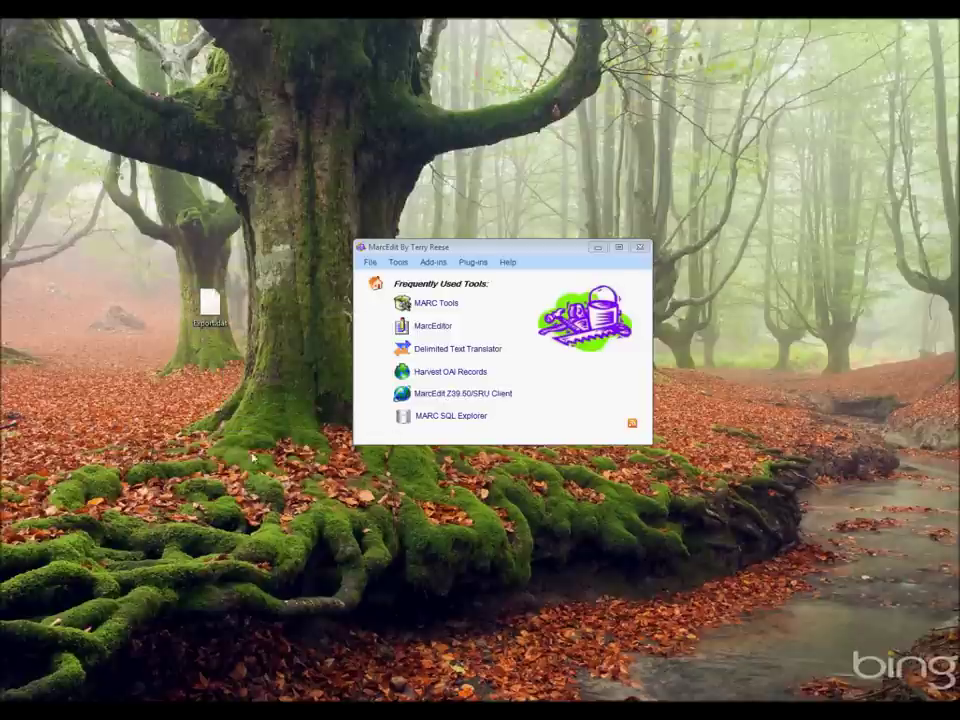
pyautogui.rightClick(220, 447)
pyautogui.click(255, 600)
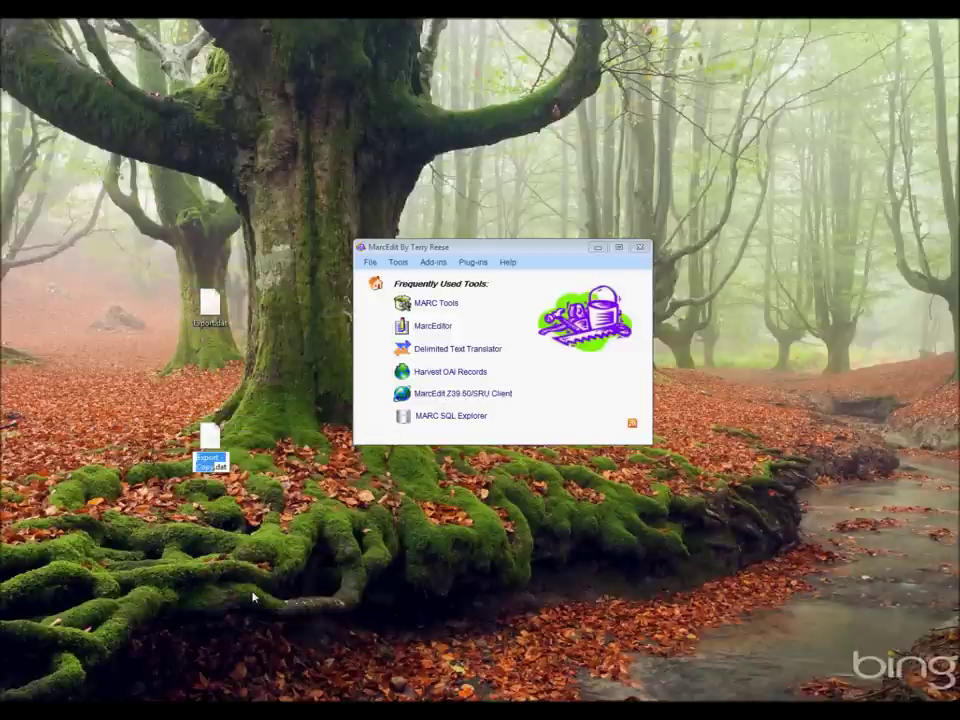
# Rename the copied export file to Export.mrc.
pyautogui.hotkey('ctrl', 'Left')
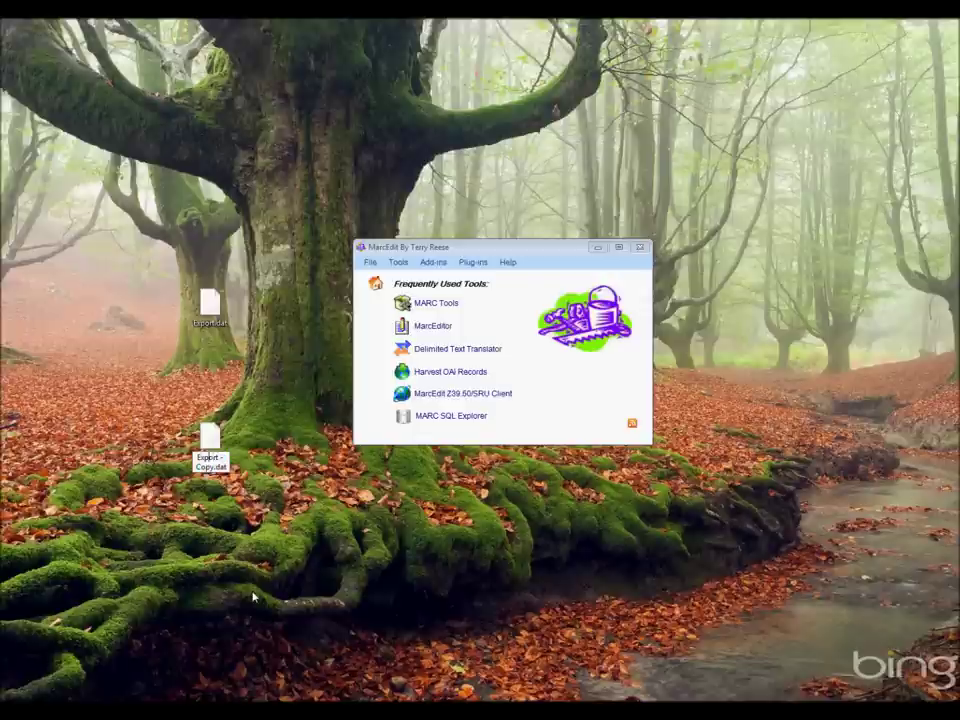
pyautogui.hotkey('shift', 'Right')
pyautogui.hotkey('shift', 'Right')
pyautogui.hotkey('shift', 'Right')
pyautogui.hotkey('shift', 'Right')
pyautogui.hotkey('shift', 'Right')
pyautogui.hotkey('shift', 'End')
pyautogui.write('.mrc')
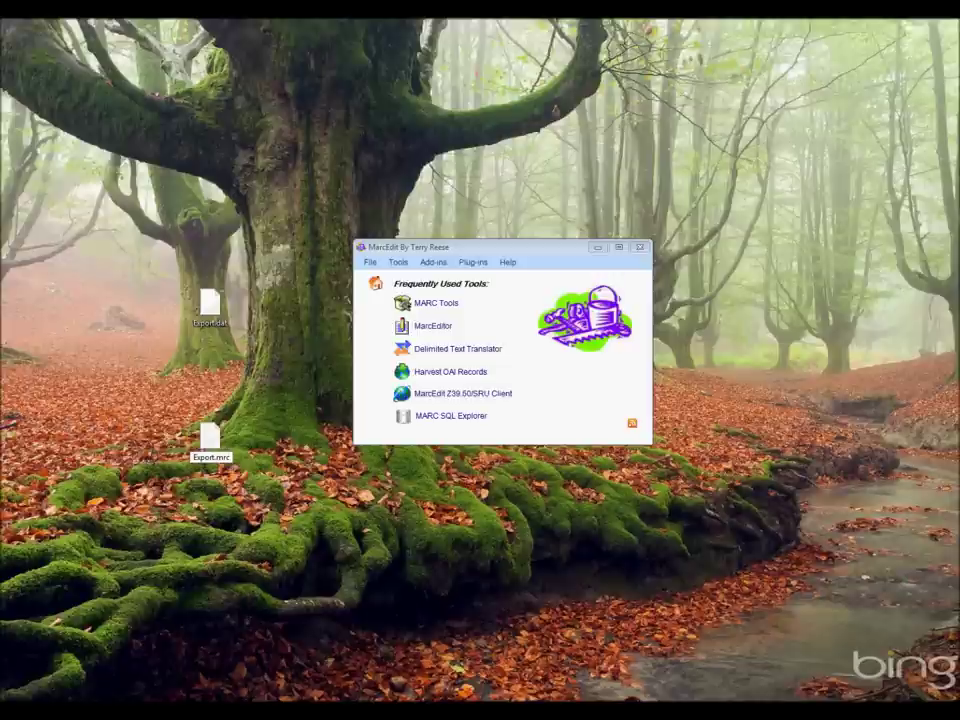
pyautogui.press('Return')
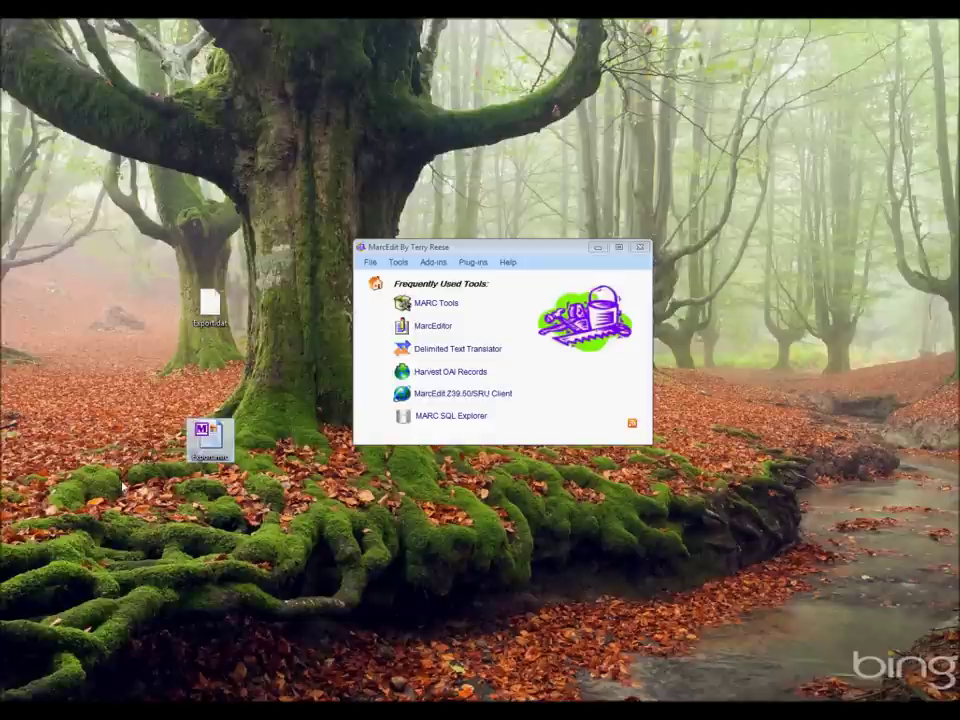
# Convert Export.dat to Export.mrk with MarcBreaker in MARC Tools, and place the output file between the two desktop export files.
pyautogui.click(460, 255)
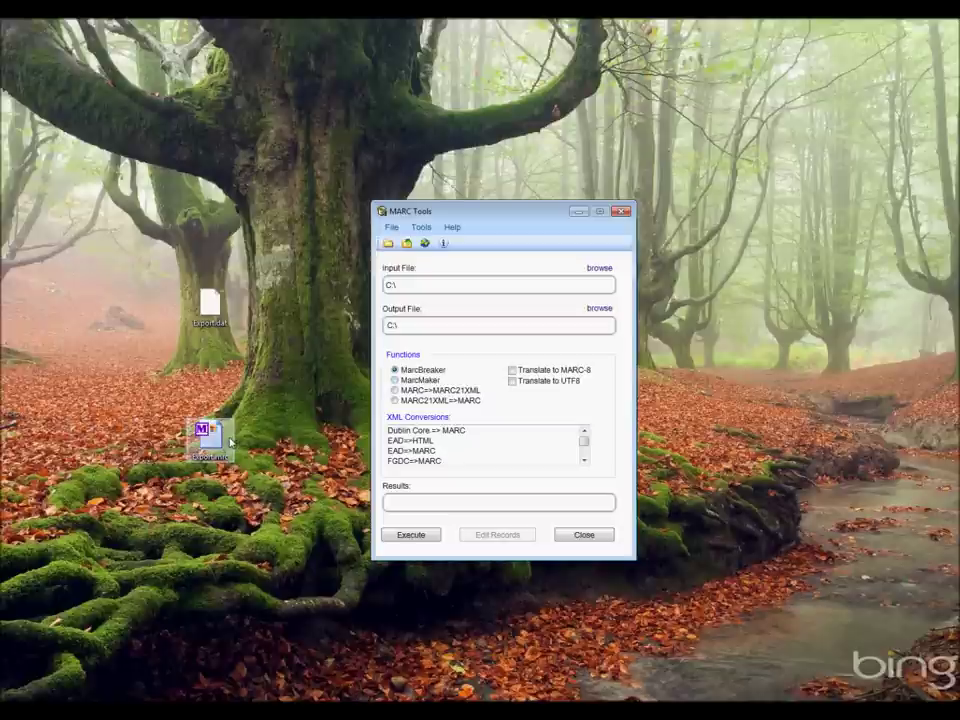
pyautogui.click(208, 307)
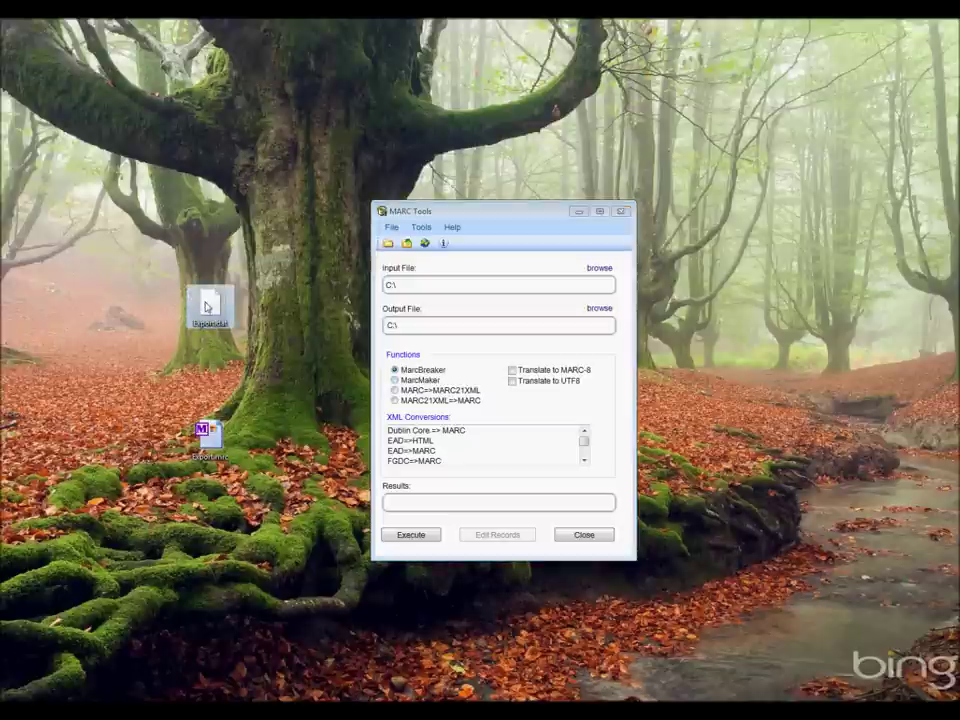
pyautogui.moveTo(208, 307); pyautogui.dragTo(413, 286)
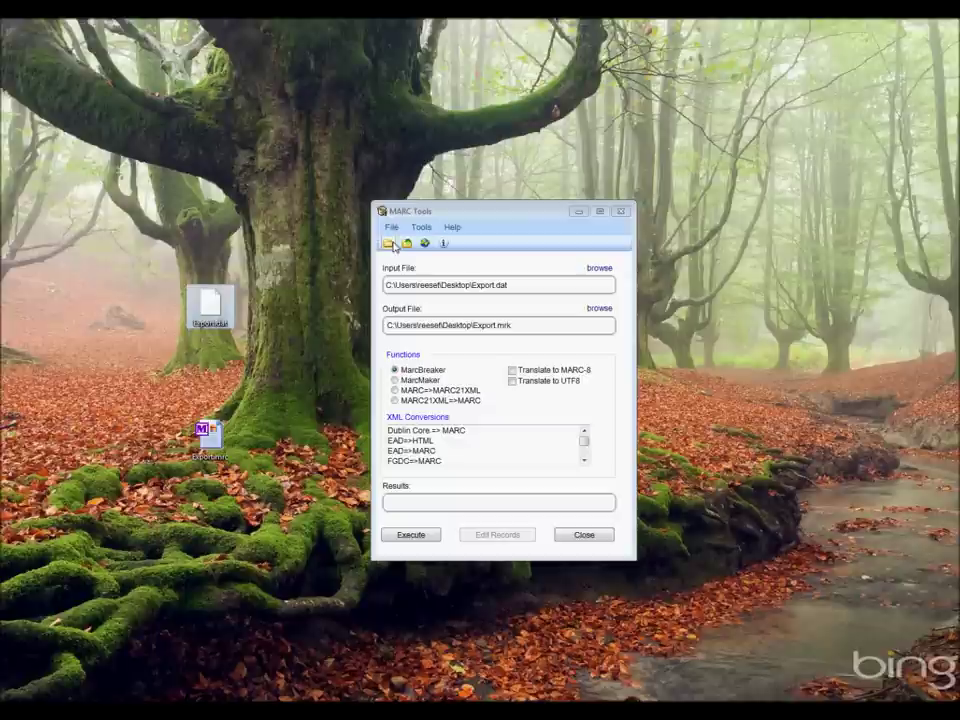
pyautogui.click(411, 535)
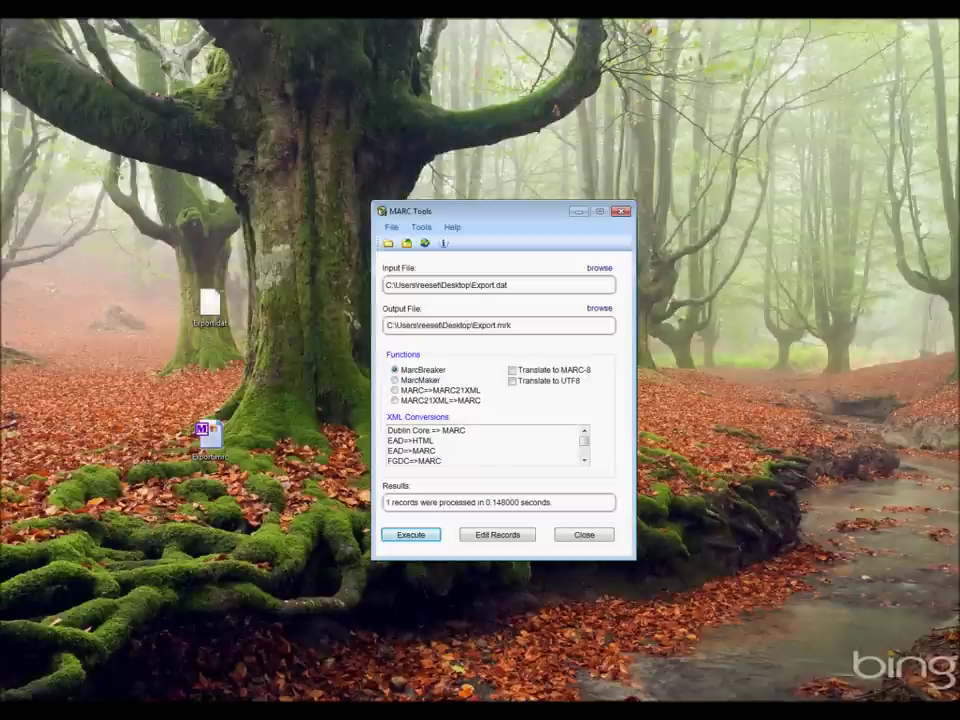
pyautogui.moveTo(180, 425); pyautogui.dragTo(283, 380)
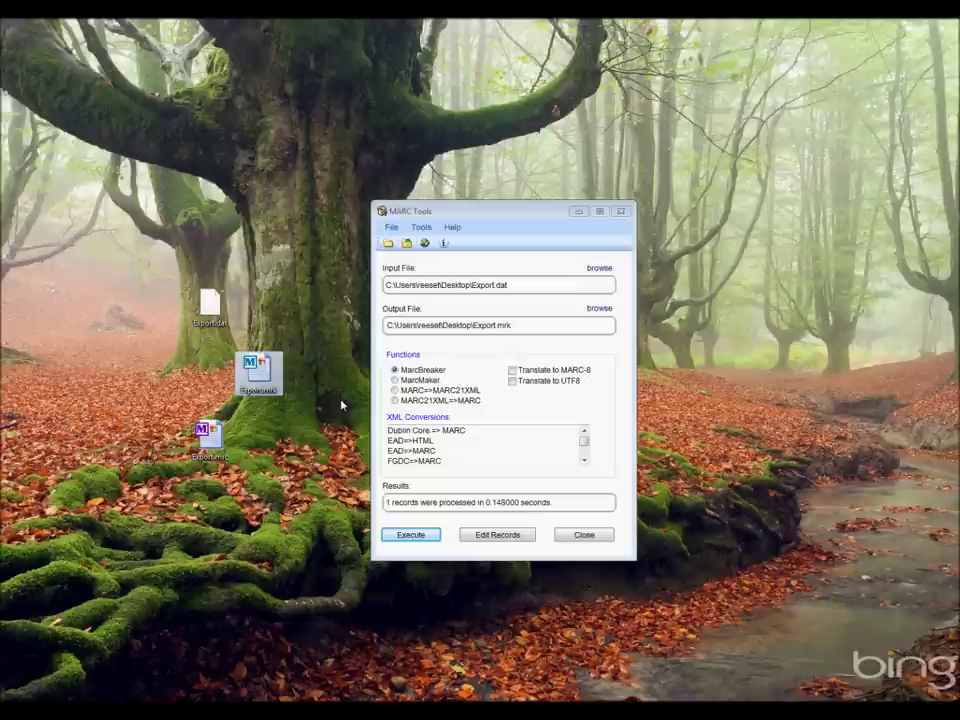
# Open the converted Export.mrk records in MarcEditor and move its window clear of the desktop files.
pyautogui.click(497, 537)
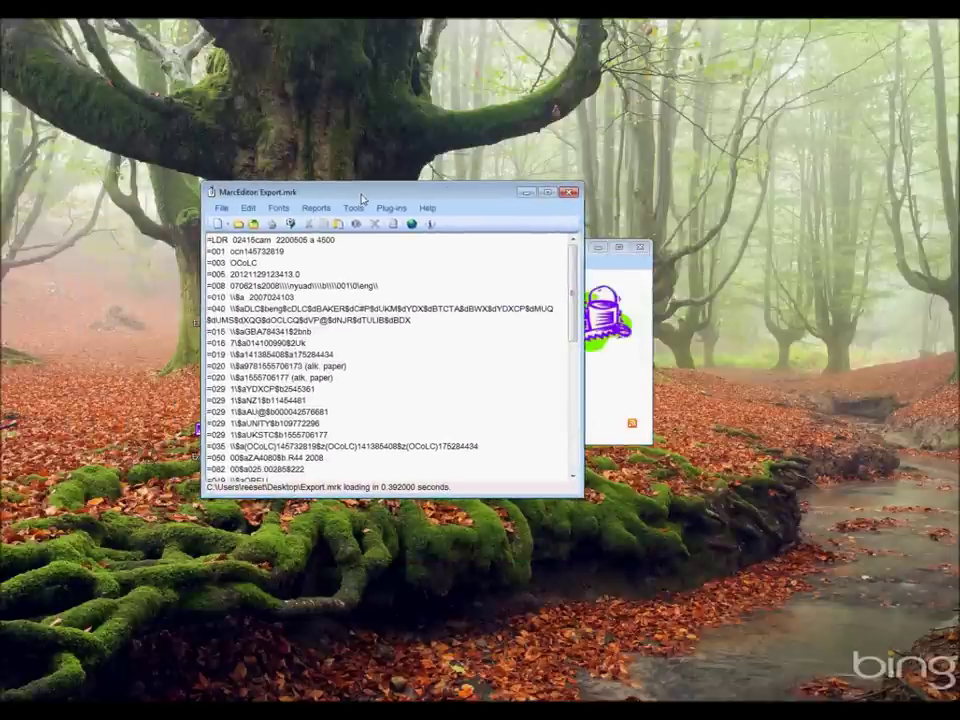
pyautogui.moveTo(371, 193); pyautogui.dragTo(522, 177)
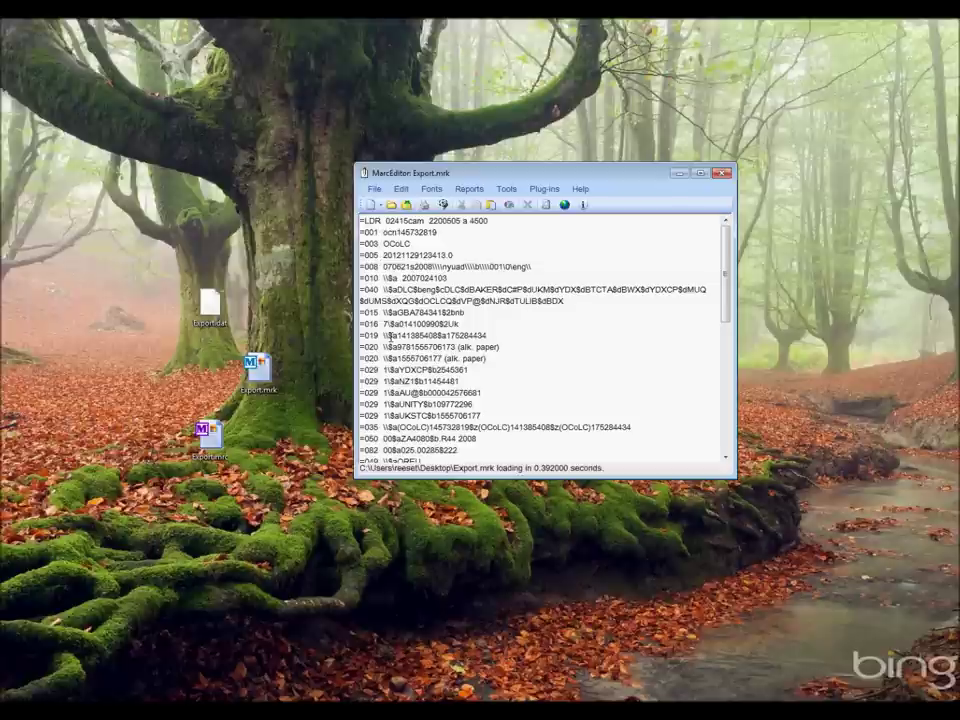
pyautogui.click(392, 337)
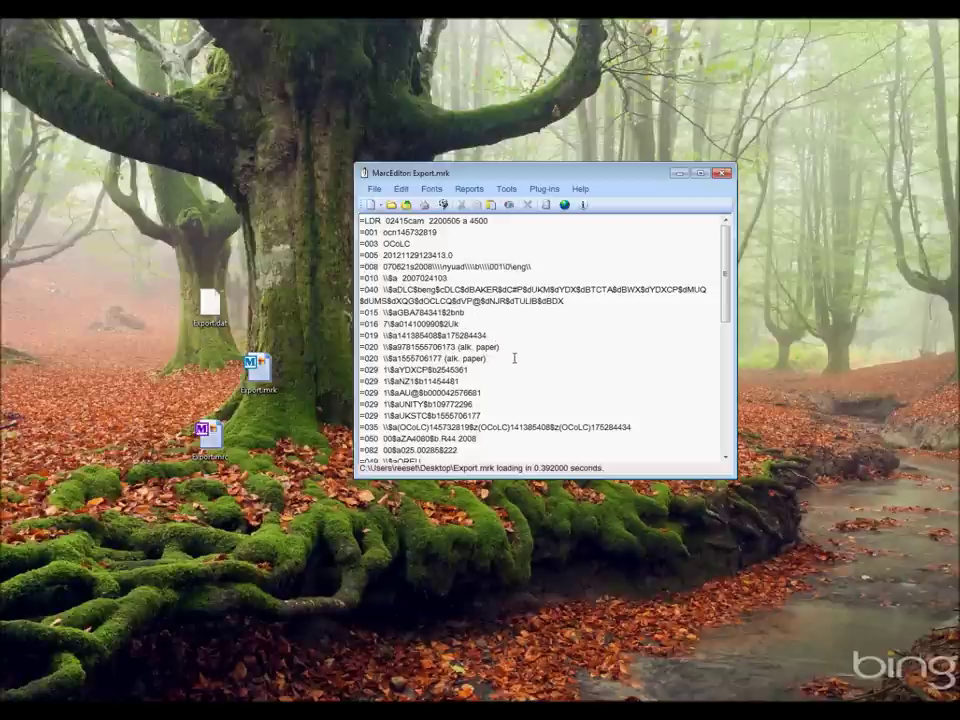
# Try inserting the dollar mnemonic at the end of the second 020 field and undo the insertion.
pyautogui.click(515, 357)
pyautogui.write('{')
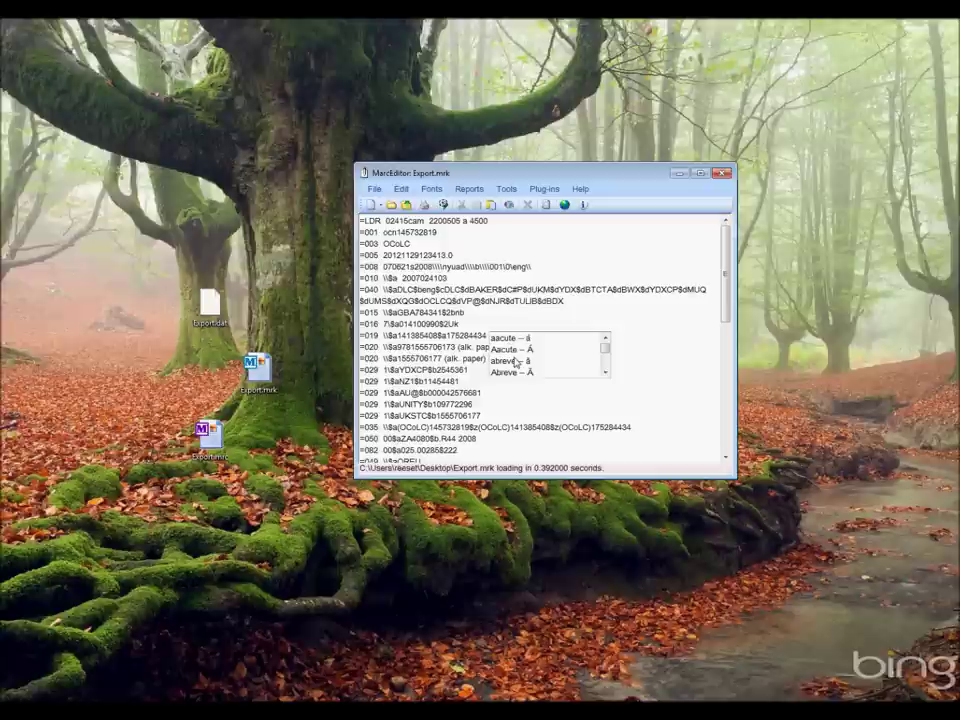
pyautogui.write('do')
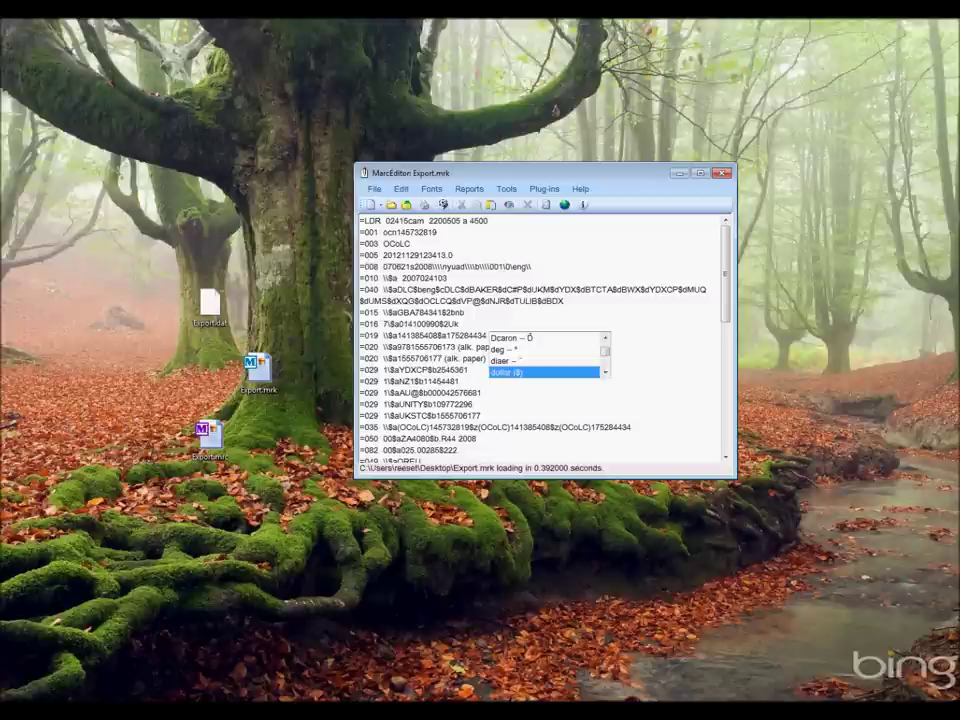
pyautogui.doubleClick(509, 373)
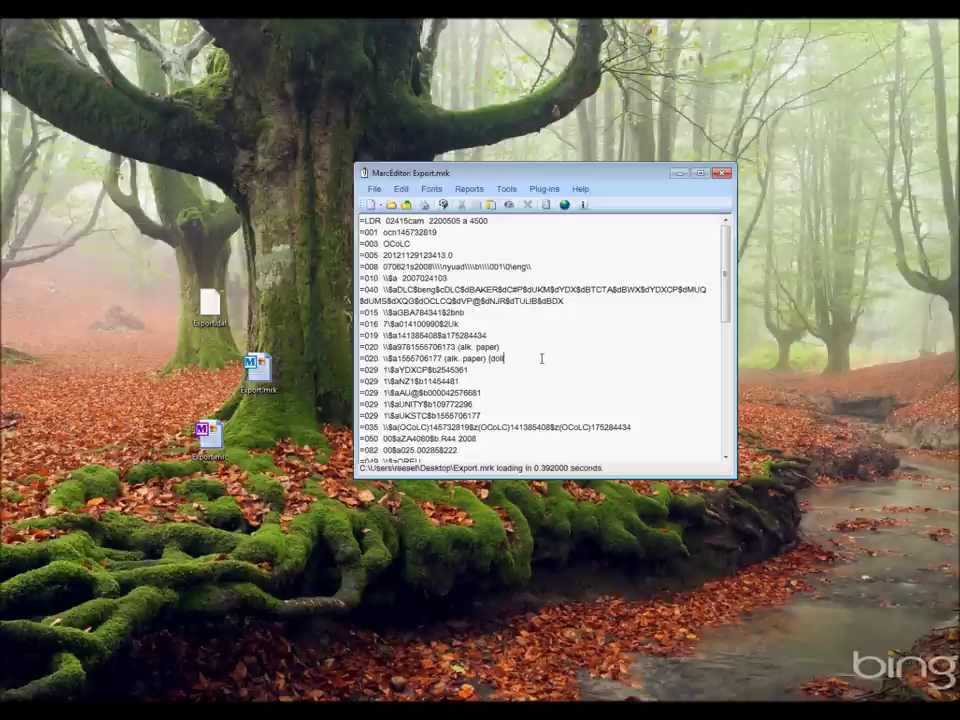
pyautogui.hotkey('ctrl', 'z')
# Add a 999 field containing "\\$aTest Field" to the record with the Add/Delete Field utility.
pyautogui.click(505, 193)
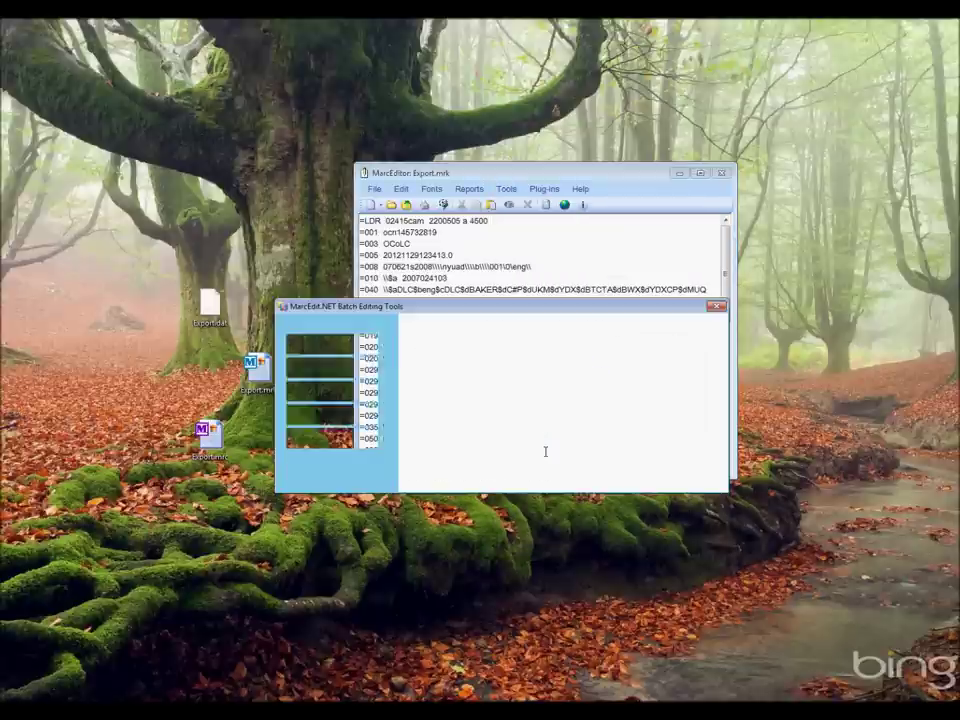
pyautogui.write('999')
pyautogui.press('Tab')
pyautogui.write('\\')
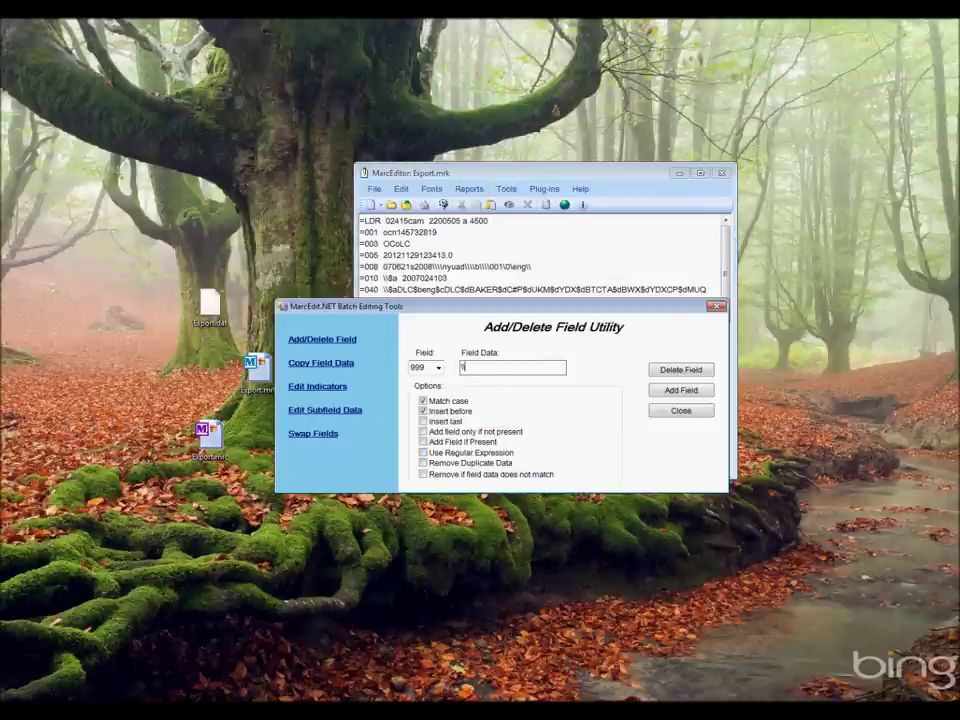
pyautogui.press('BackSpace')
pyautogui.write('\\')
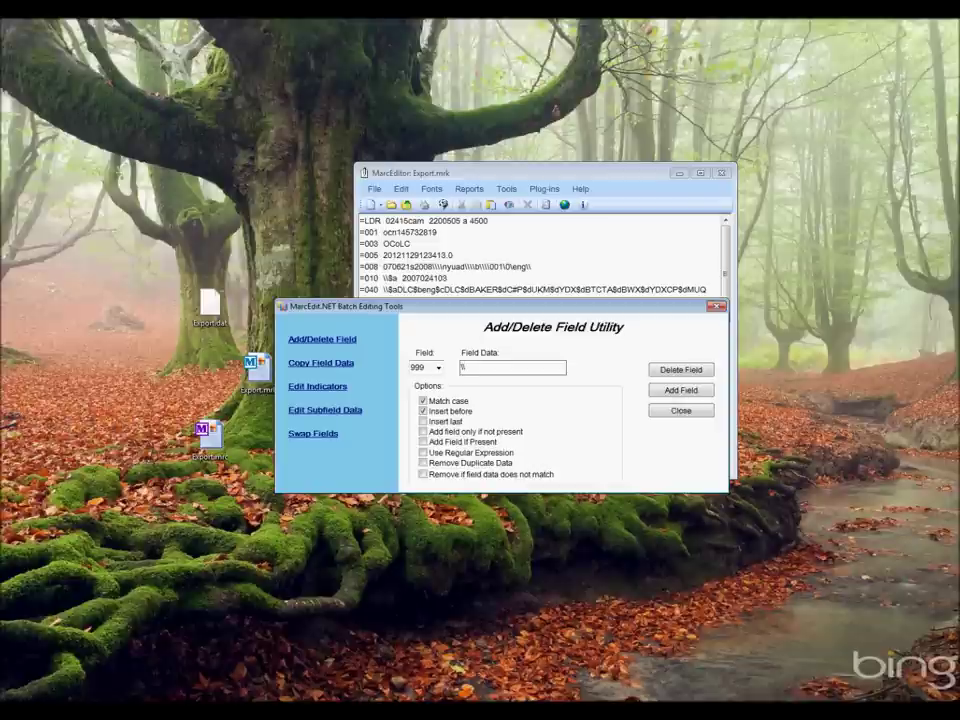
pyautogui.write('$aTest Field')
pyautogui.click(660, 390)
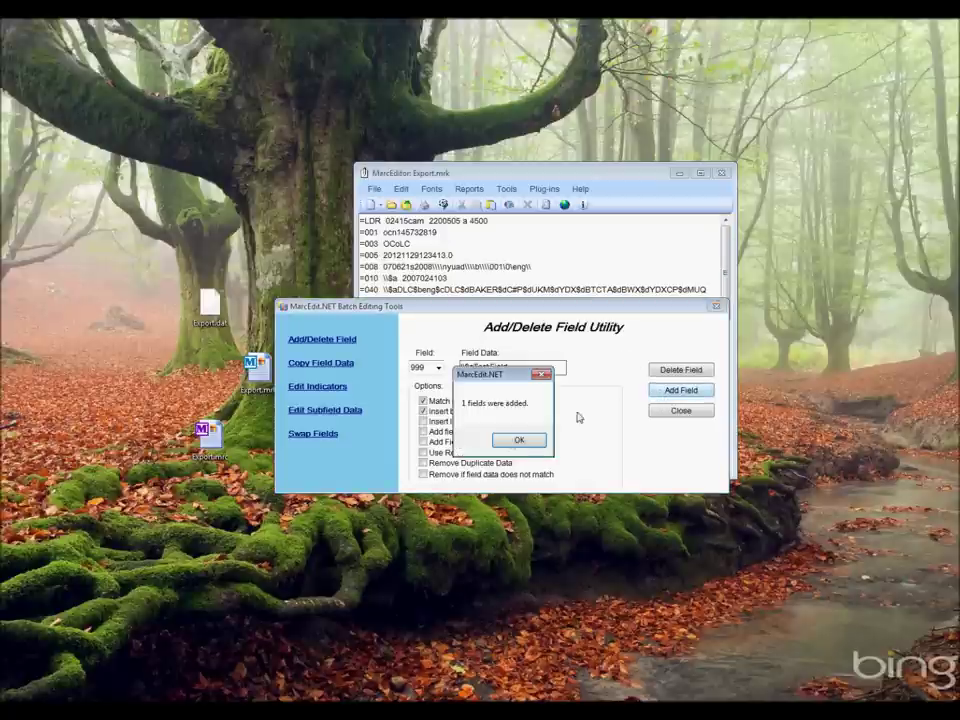
pyautogui.click(514, 439)
pyautogui.click(680, 410)
# Check the new 999 field at the end of the record and save Export.mrk.
pyautogui.scroll(-10, 660, 360)
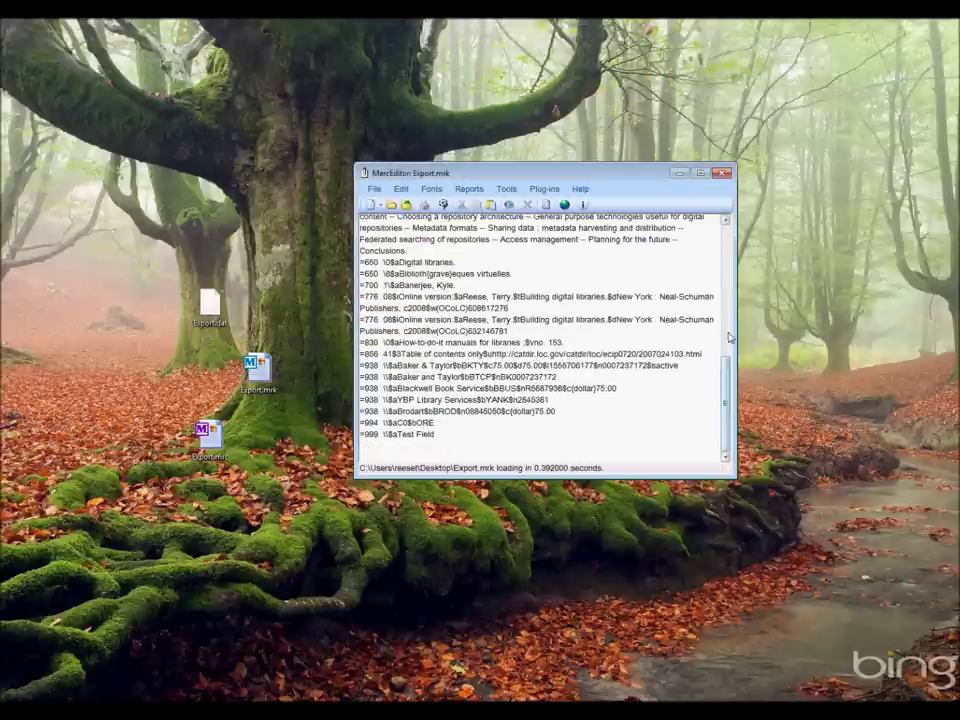
pyautogui.click(718, 400)
pyautogui.moveTo(726, 400); pyautogui.dragTo(726, 230)
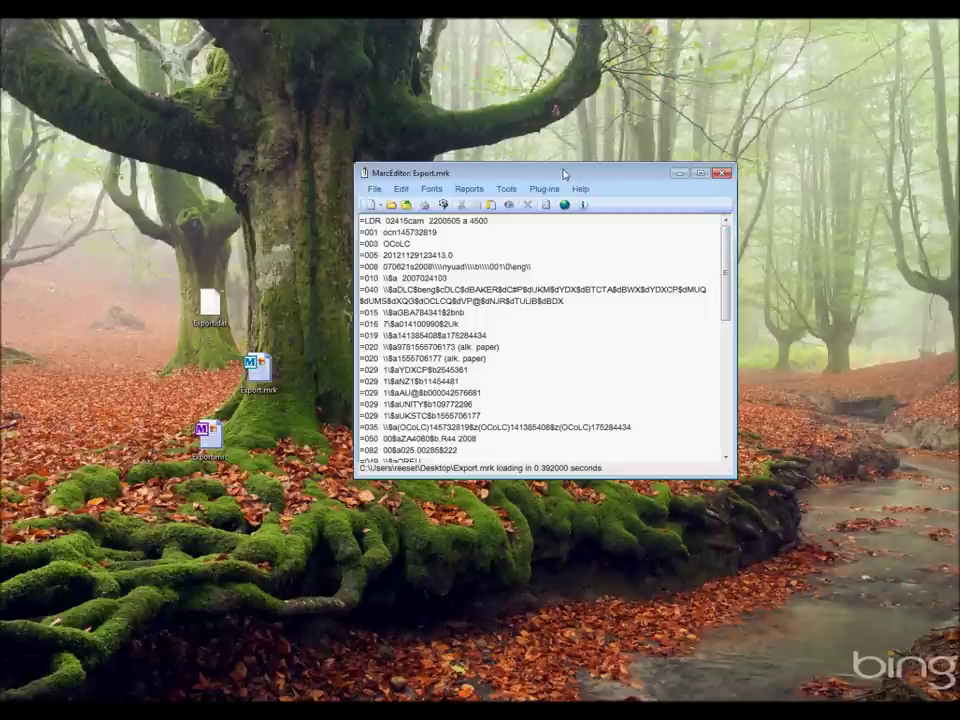
pyautogui.click(407, 205)
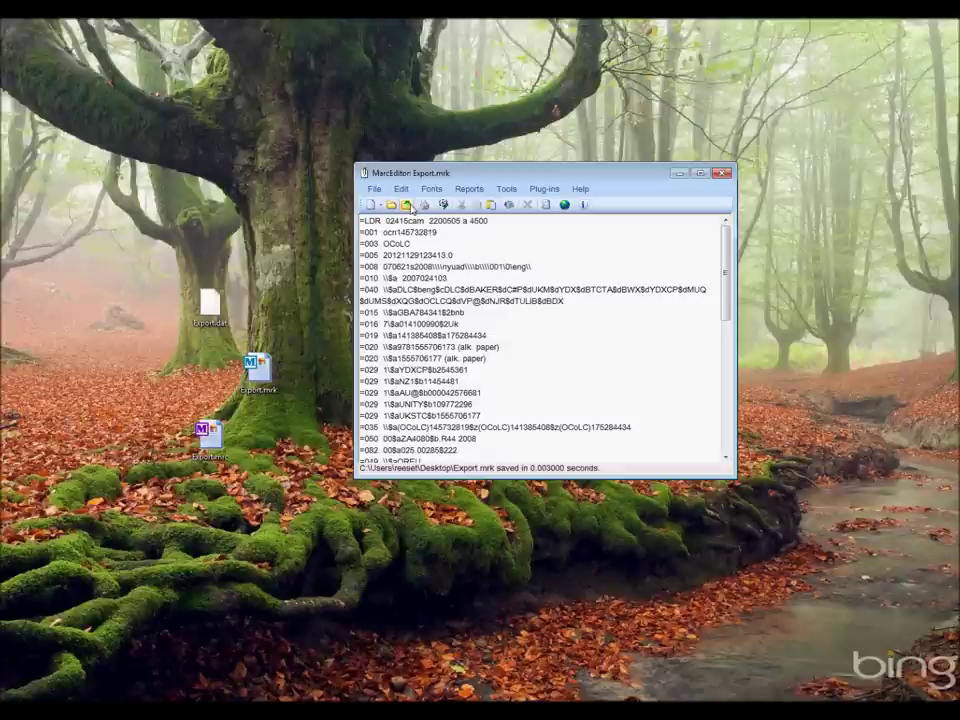
pyautogui.click(373, 190)
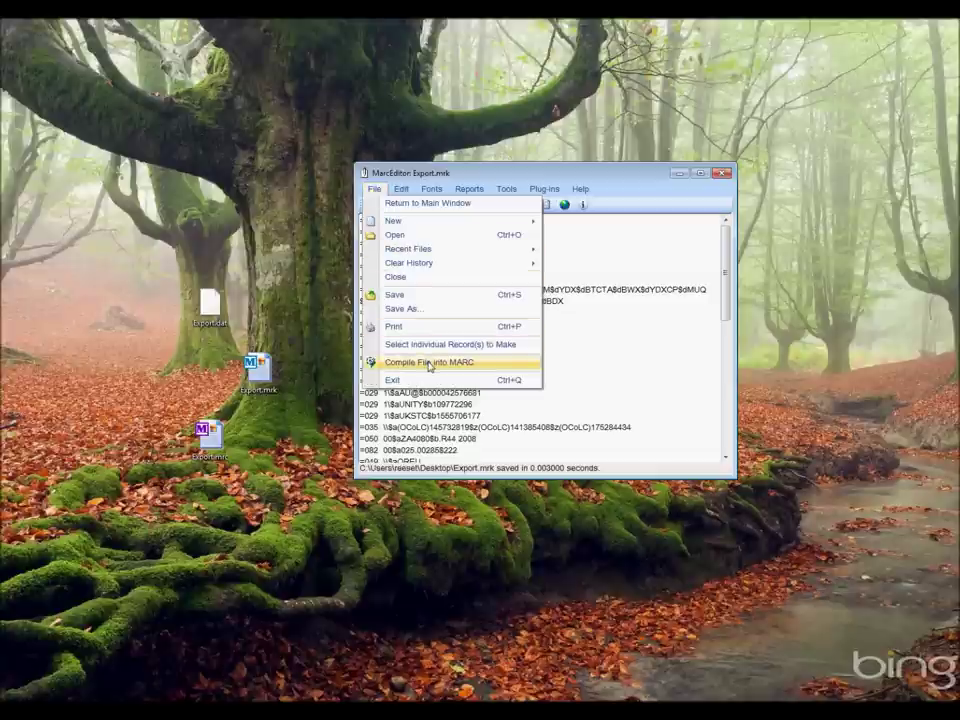
pyautogui.click(536, 178)
pyautogui.click(507, 188)
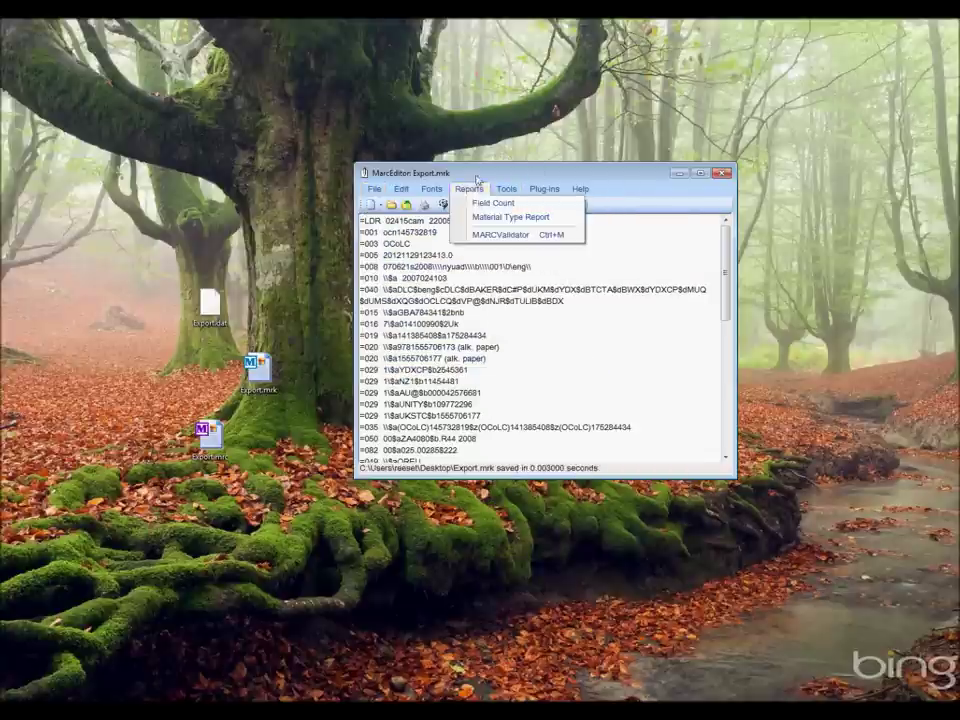
pyautogui.click(477, 181)
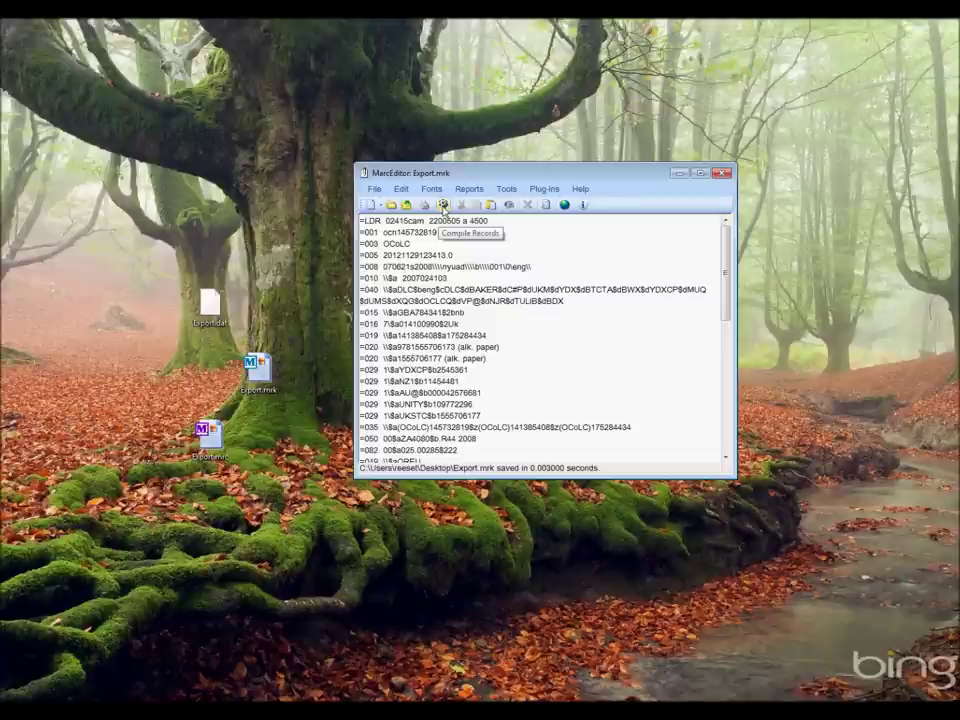
# Compile the edited records into Export1.mrc on the desktop and place the new file beside the other export files.
pyautogui.click(443, 205)
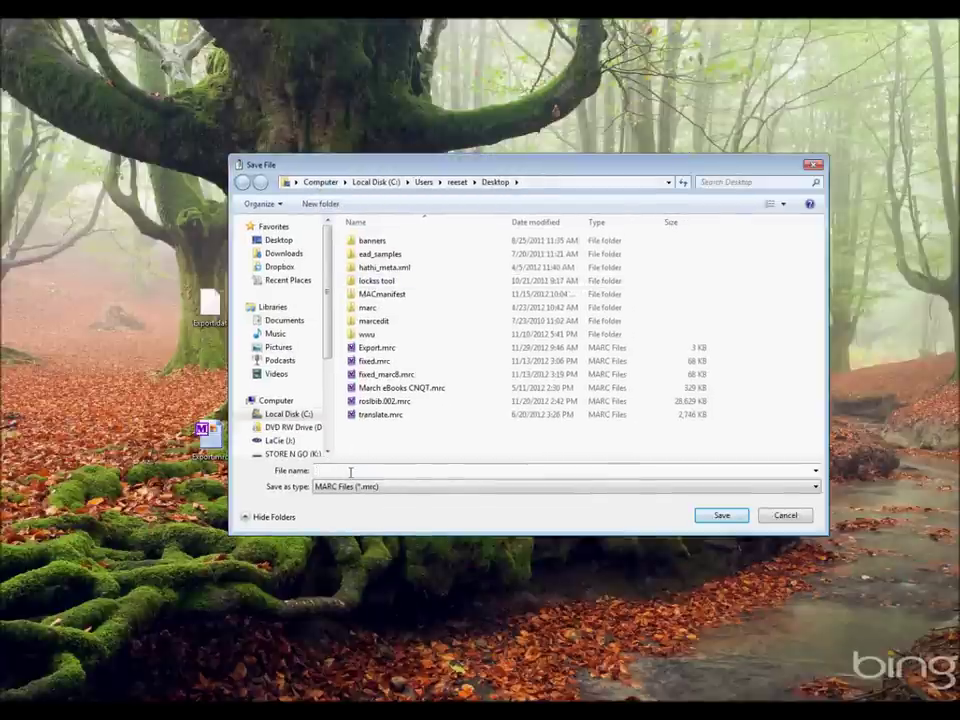
pyautogui.write('export')
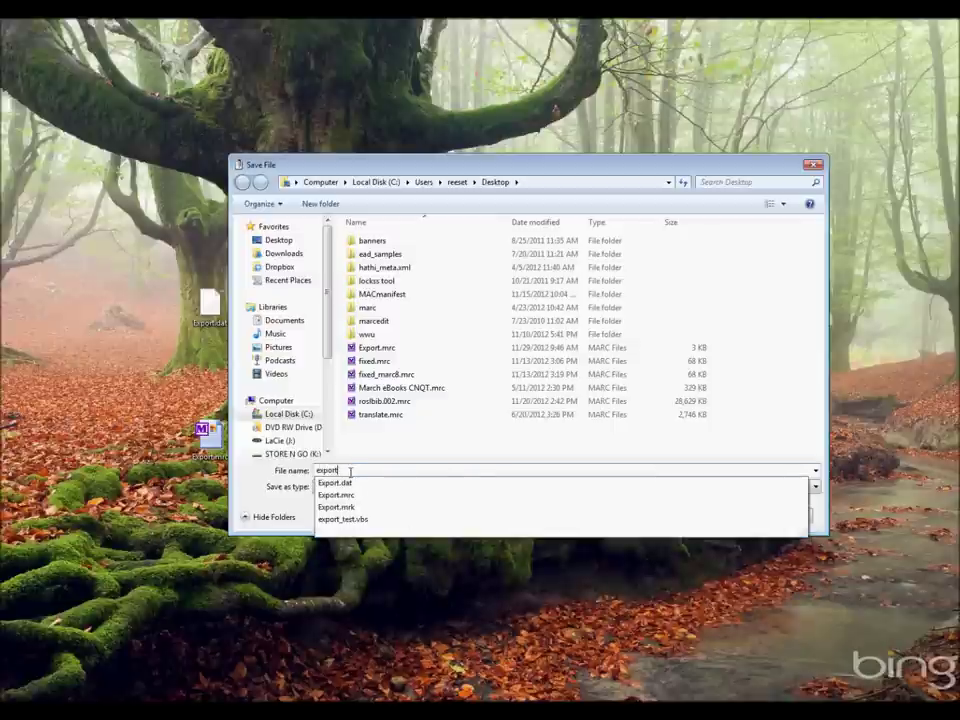
pyautogui.press('Down')
pyautogui.press('Down')
pyautogui.click(350, 470)
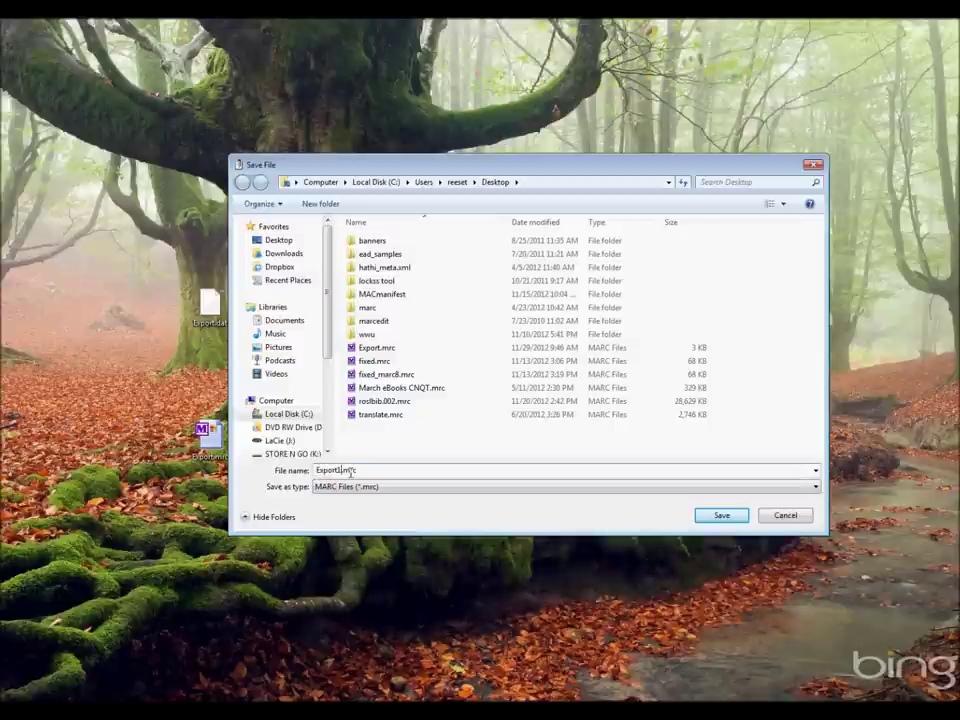
pyautogui.press('Return')
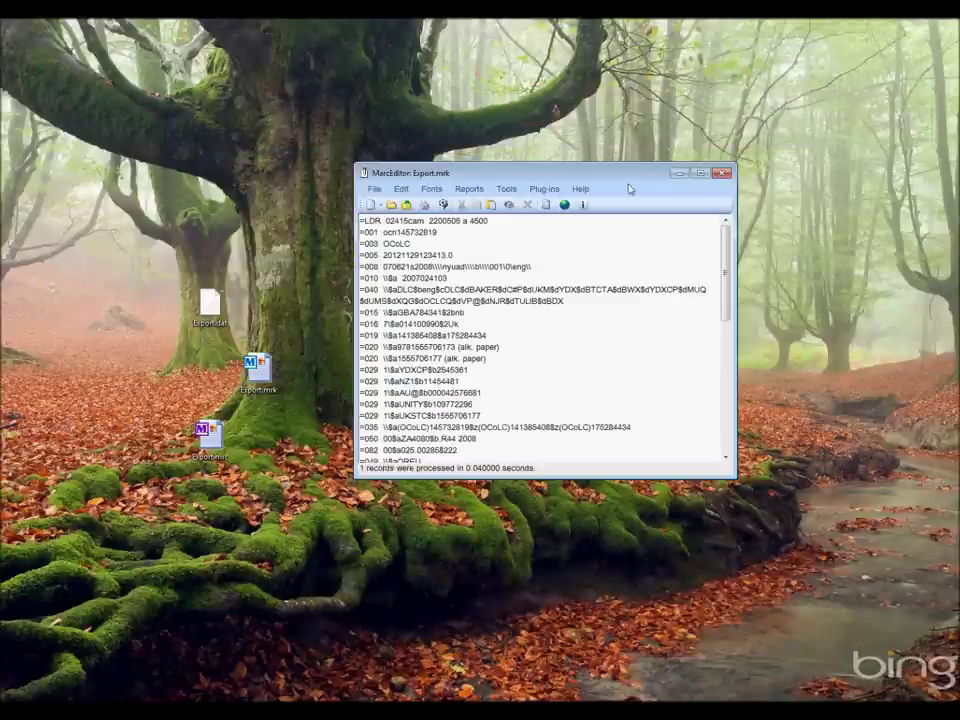
pyautogui.click(722, 173)
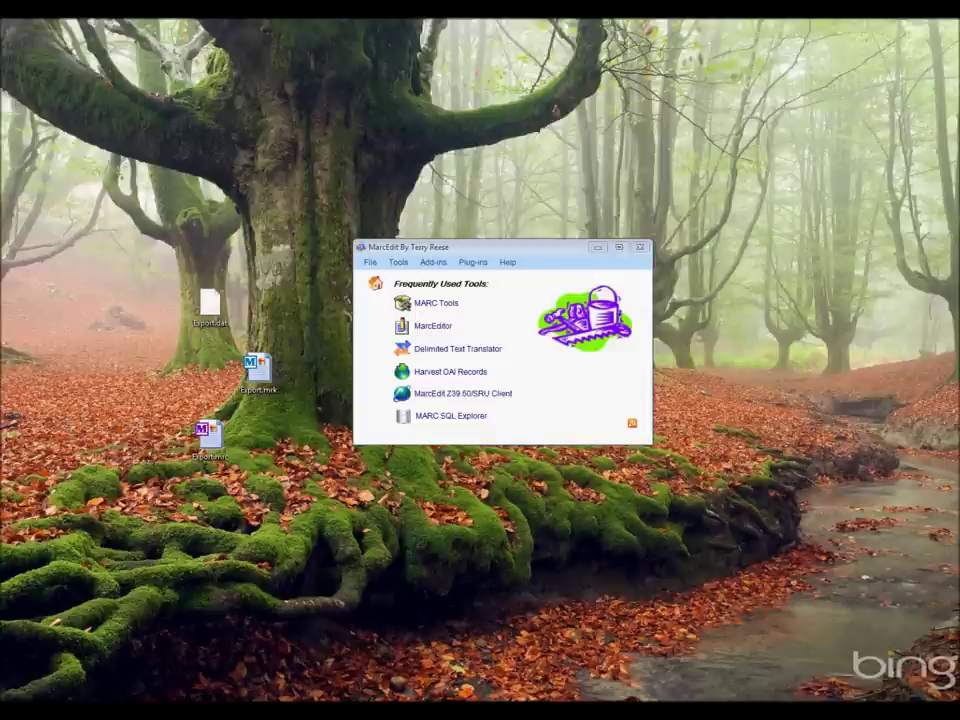
pyautogui.moveTo(207, 432); pyautogui.dragTo(263, 507)
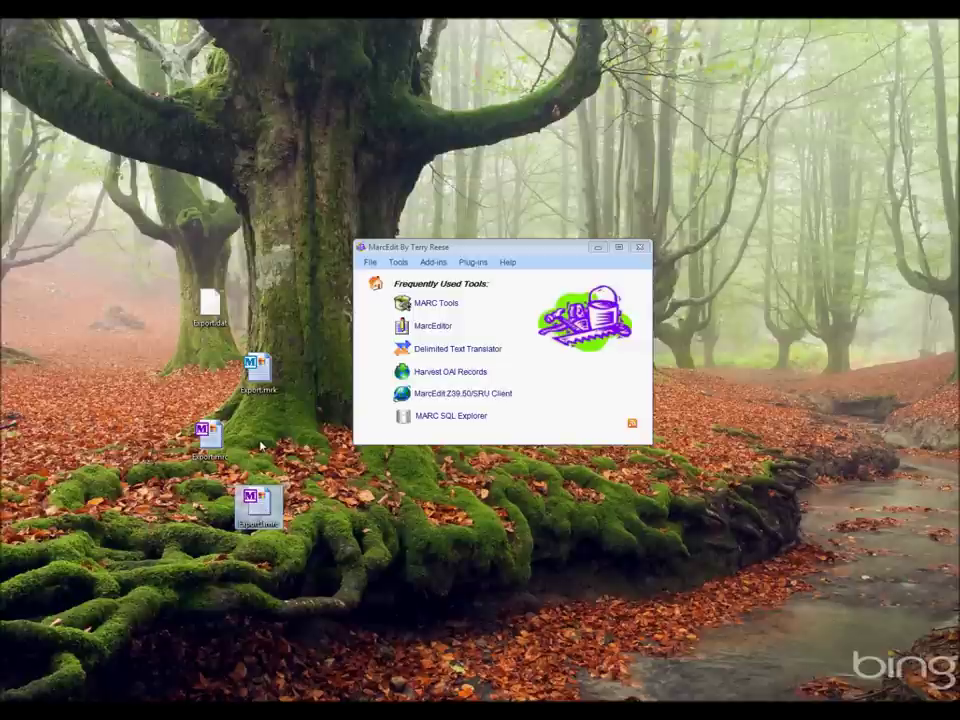
# Load the desktop file Export.mrk as input in MARC Tools and choose the MarcMaker function.
pyautogui.click(258, 370)
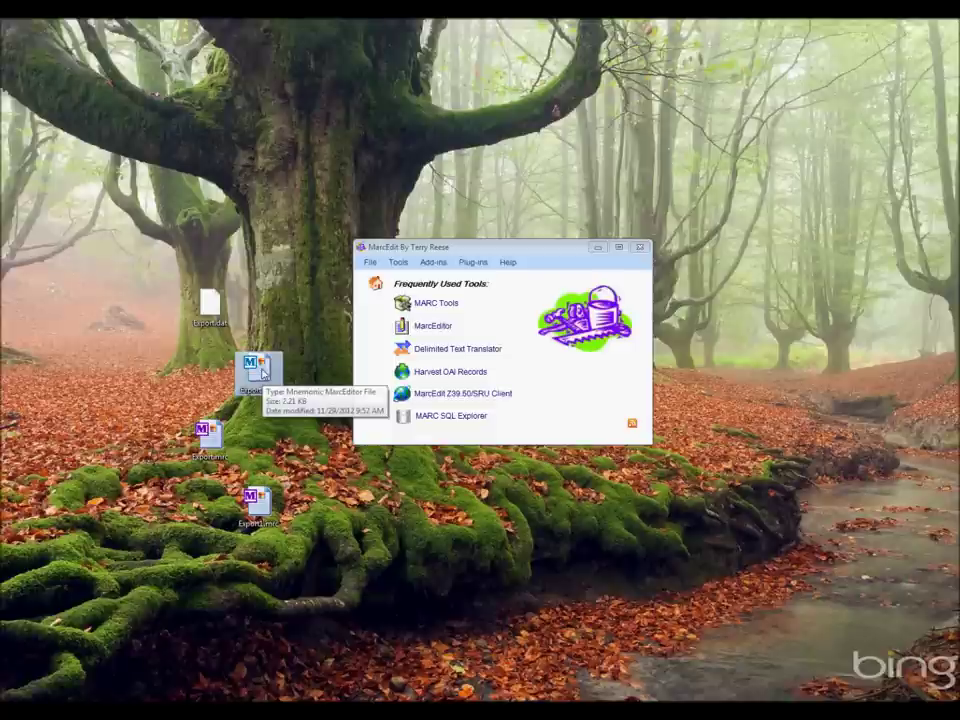
pyautogui.click(404, 303)
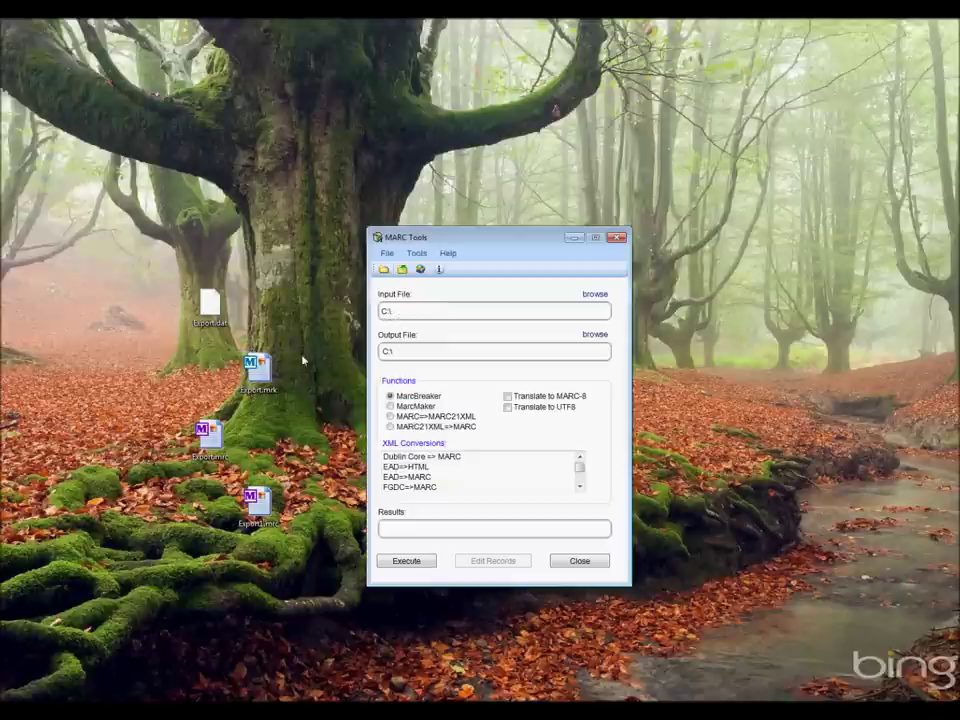
pyautogui.moveTo(258, 366); pyautogui.dragTo(470, 311)
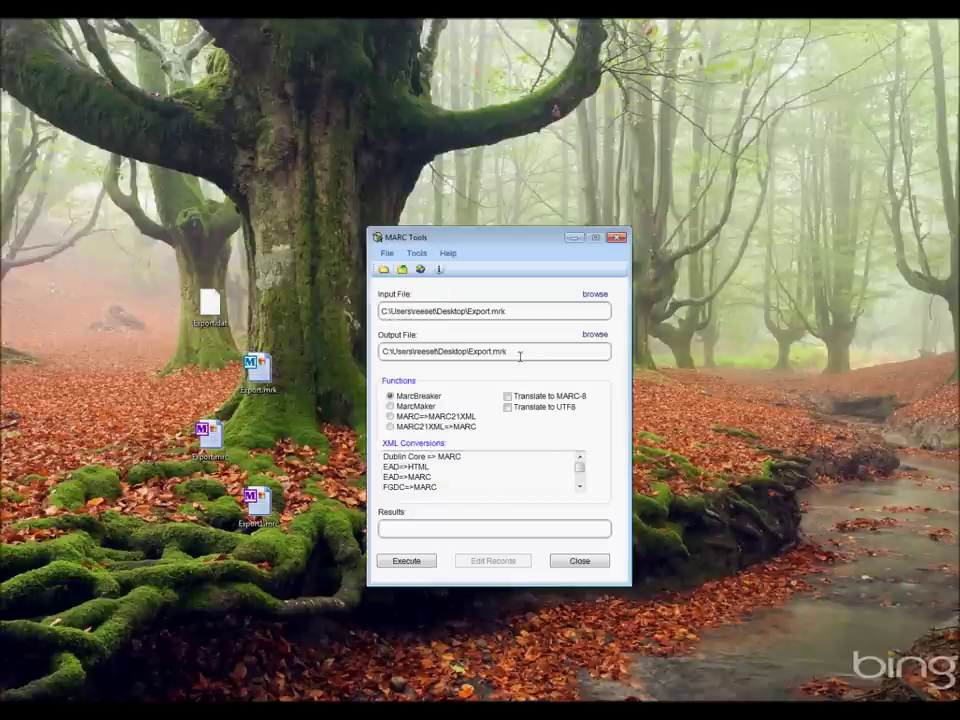
pyautogui.click(392, 406)
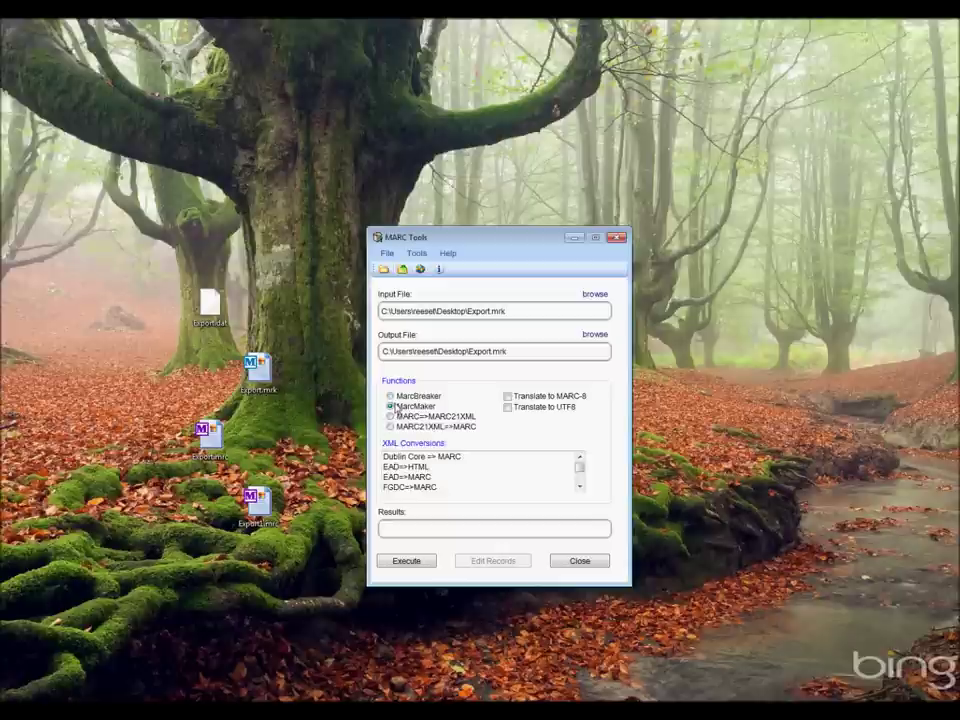
# Name the output file Export2.mrc on the desktop and run the MarcMaker conversion.
pyautogui.moveTo(491, 351); pyautogui.dragTo(510, 350)
pyautogui.press('BackSpace')
pyautogui.write('2.mrc')
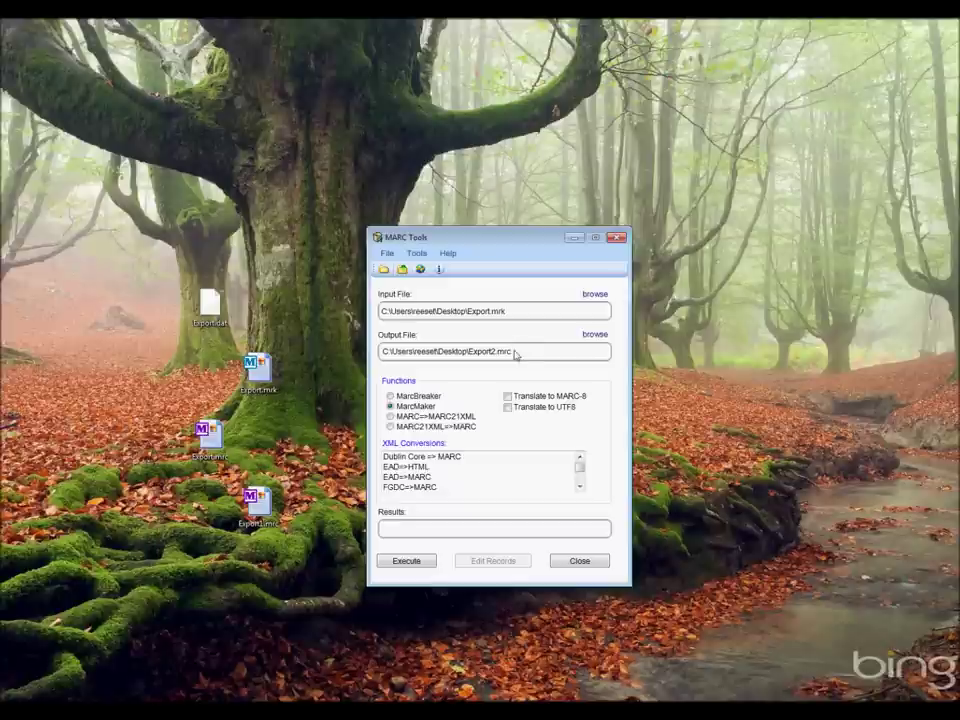
pyautogui.click(407, 561)
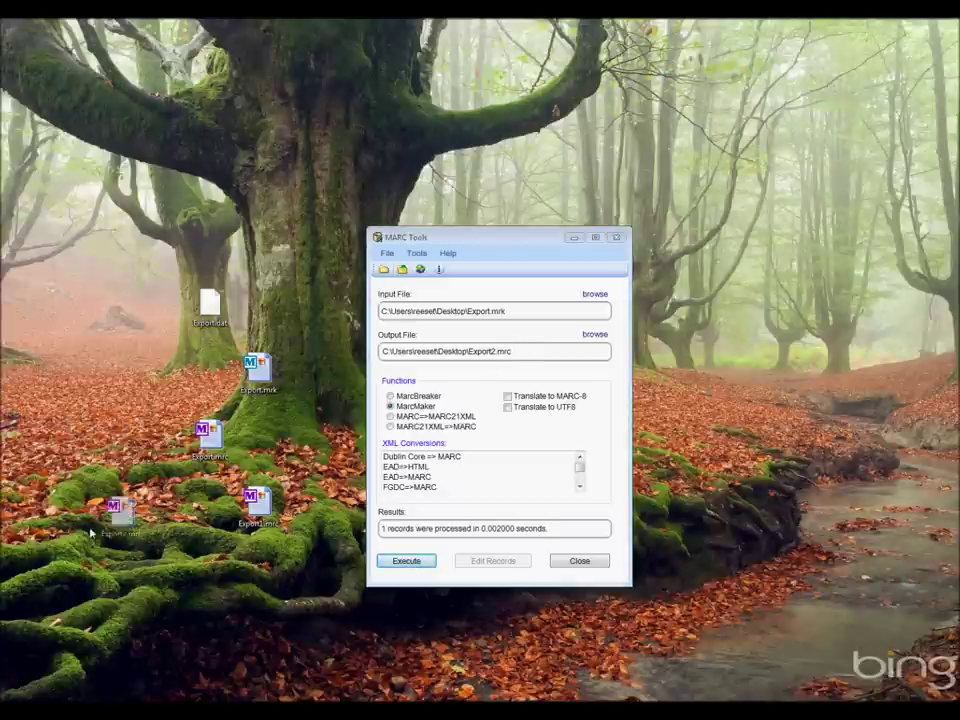
# Open Export2.mrc in MarcEditor to review its record, and bring up the compile save dialog without saving.
pyautogui.click(117, 510)
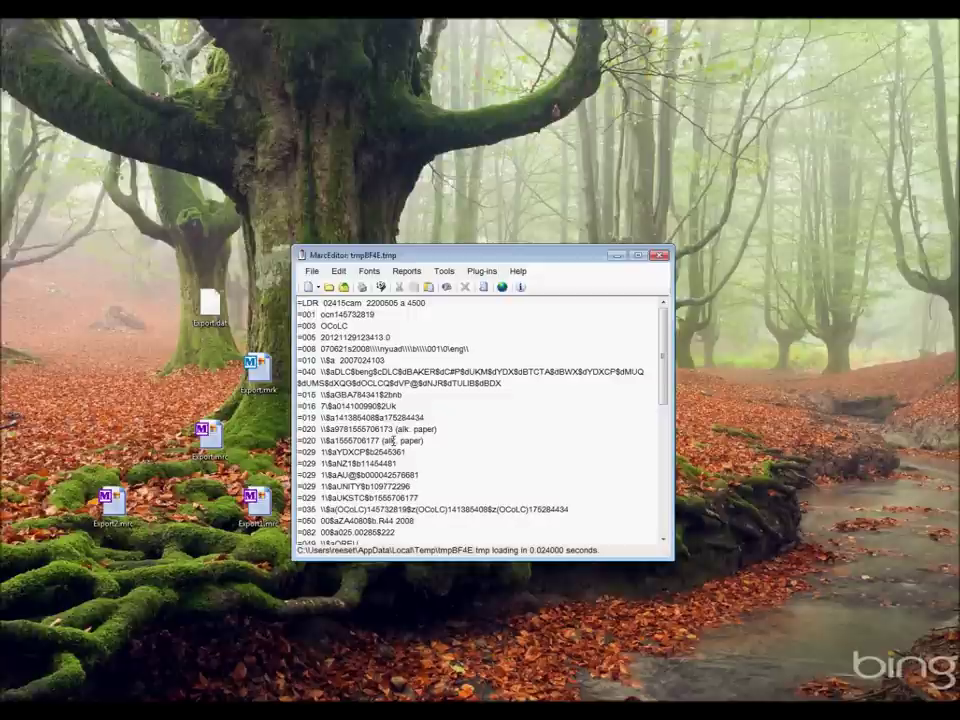
pyautogui.scroll(-7, 451, 402)
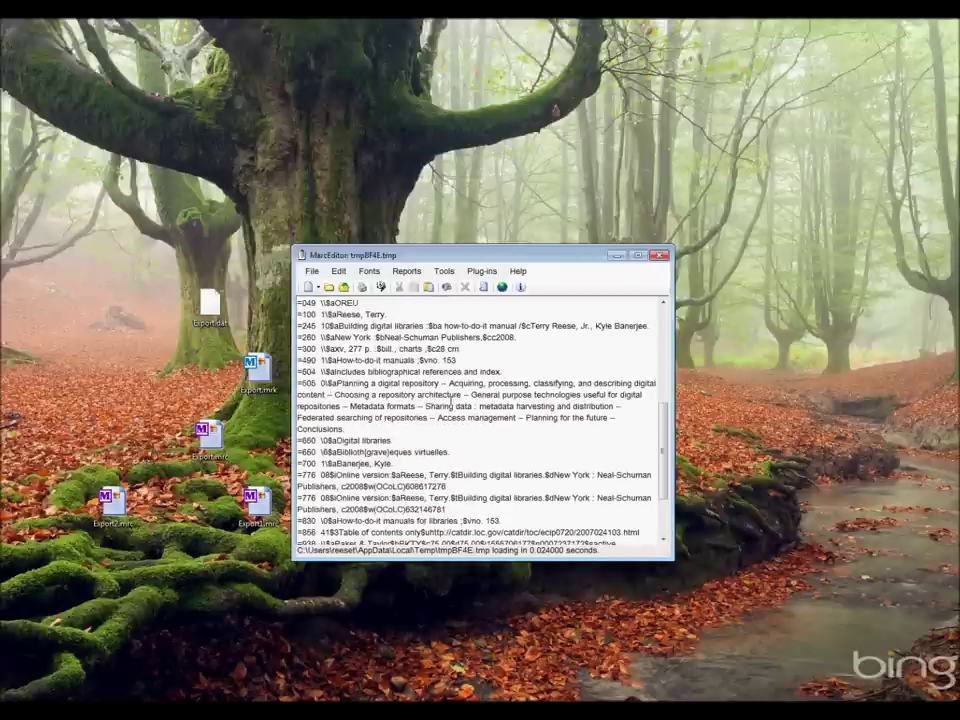
pyautogui.scroll(-2, 455, 404)
pyautogui.scroll(9, 455, 404)
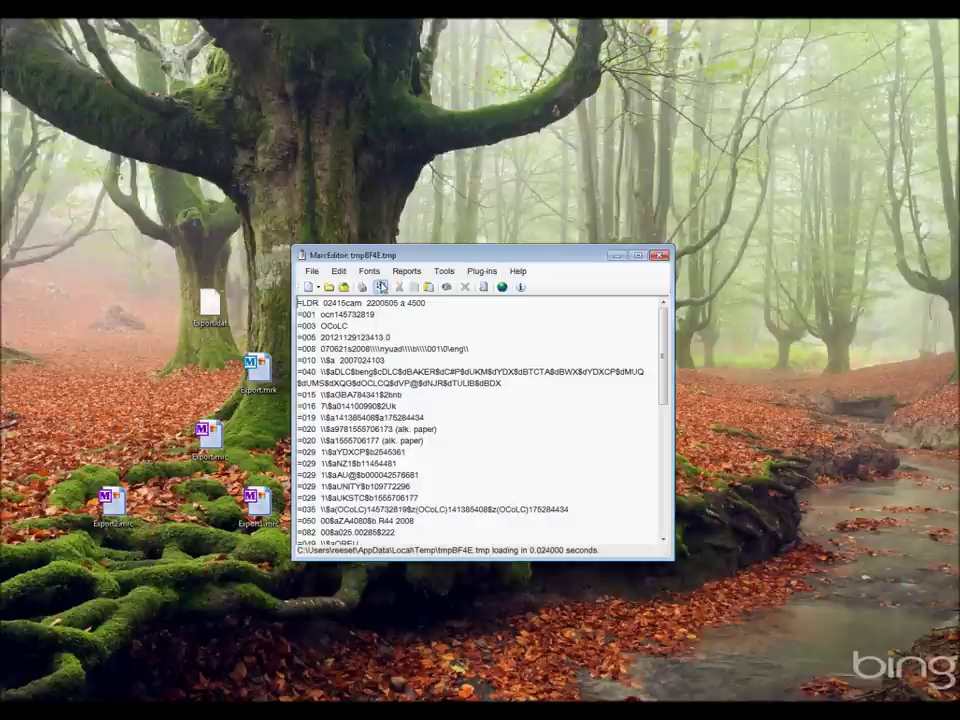
pyautogui.click(380, 287)
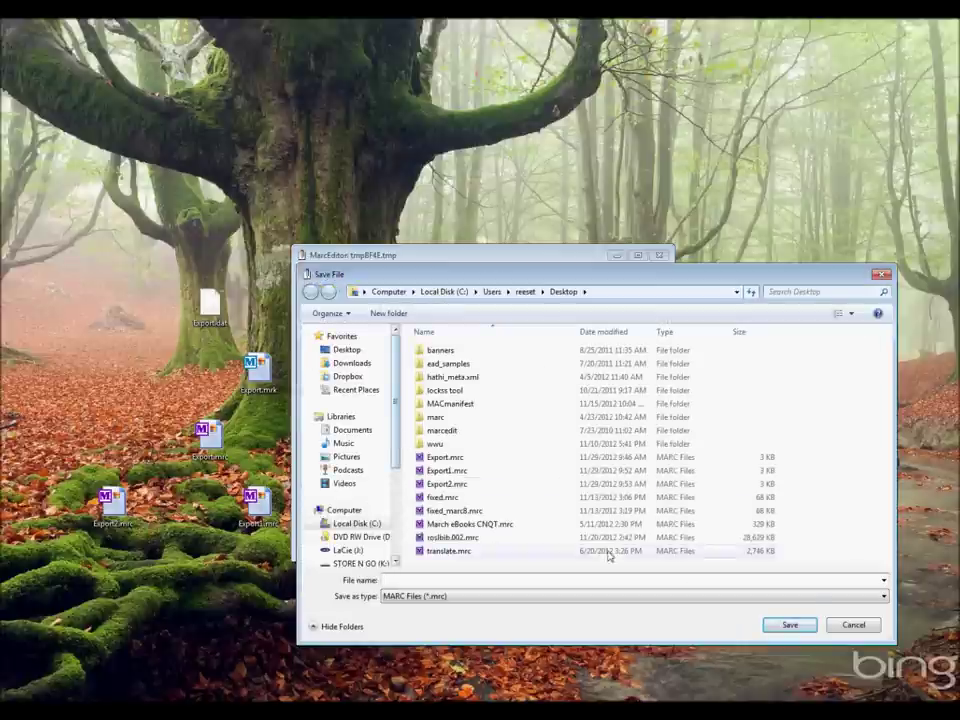
pyautogui.click(853, 629)
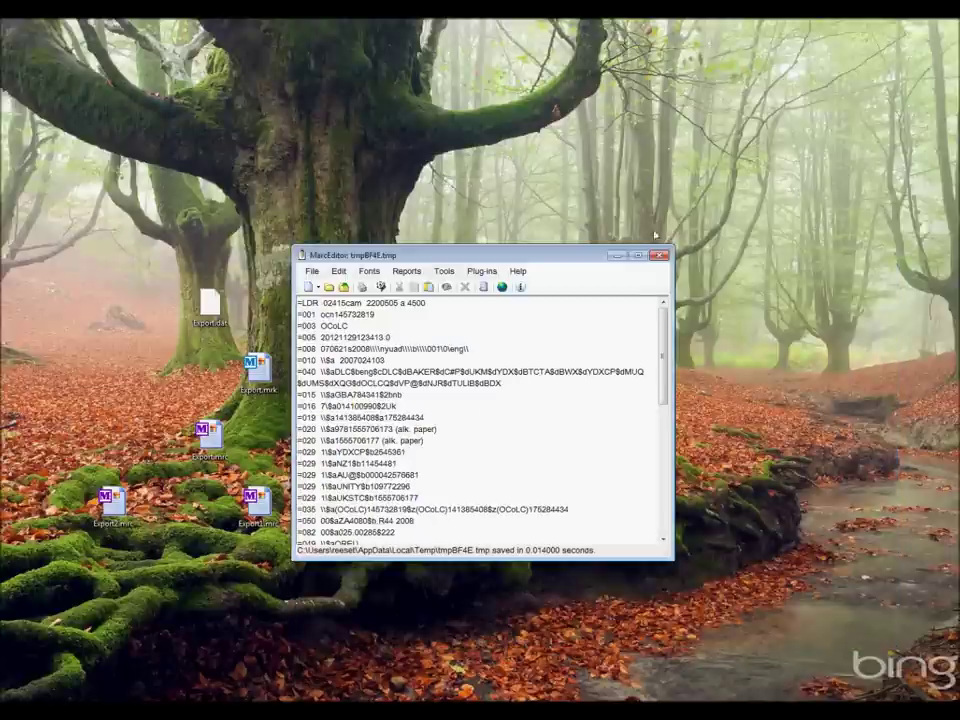